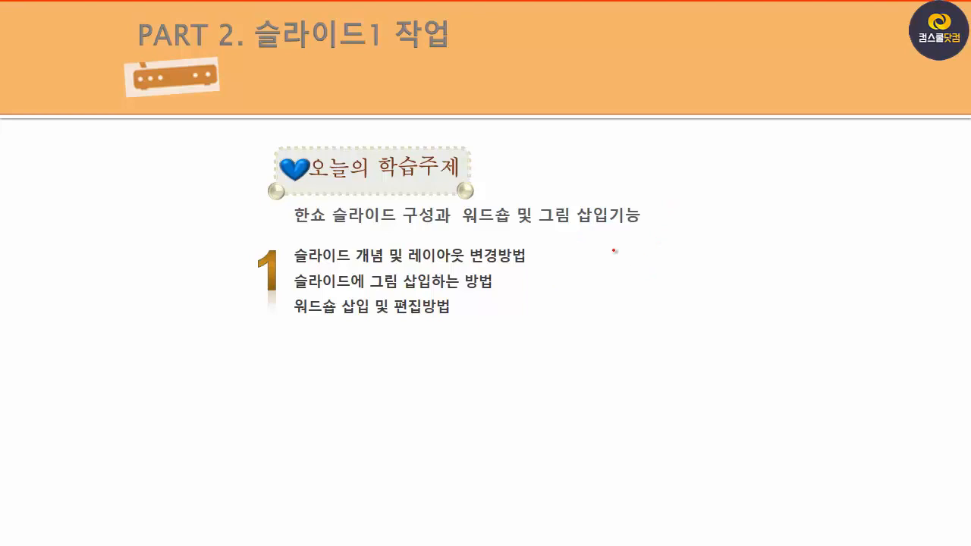
- Annotate the slide show with pen strokes beside the topic list and underline the picture insertion and WordArt editing topics
{"action": "mouse_move", "coordinate": [621, 250]}
{"action": "left_mouse_down"}
{"action": "mouse_move", "coordinate": [609, 261]}
{"action": "mouse_move", "coordinate": [606, 305]}
{"action": "mouse_move", "coordinate": [634, 307]}
{"action": "mouse_move", "coordinate": [641, 260]}
{"action": "mouse_move", "coordinate": [622, 248]}
{"action": "mouse_move", "coordinate": [563, 352]}
{"action": "left_mouse_up"}
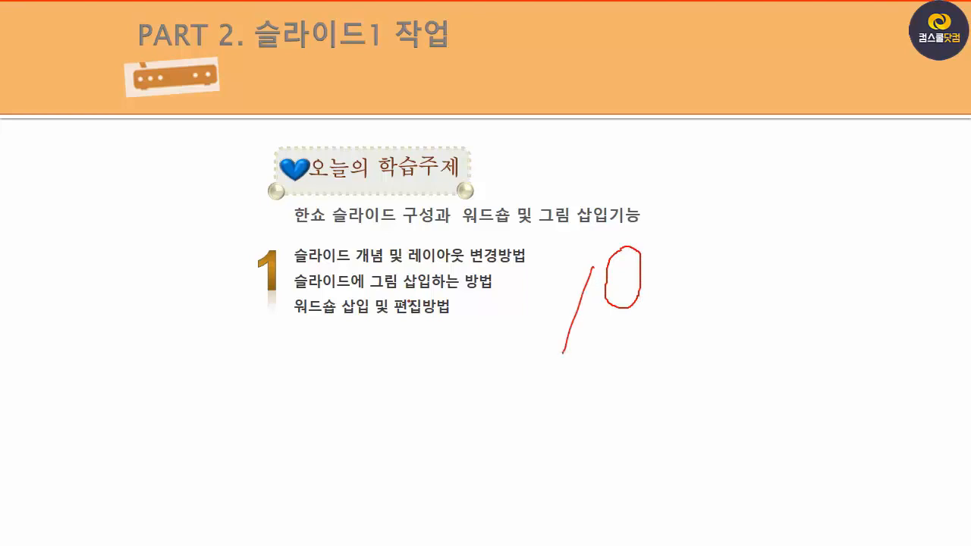
{"action": "left_click_drag", "start_coordinate": [383, 295], "coordinate": [421, 291]}
{"action": "left_click_drag", "start_coordinate": [366, 321], "coordinate": [420, 321]}
- Show the taskbar over the slide show and open the REX examinee registration program, shifting its window slightly
{"action": "right_click", "coordinate": [493, 331]}
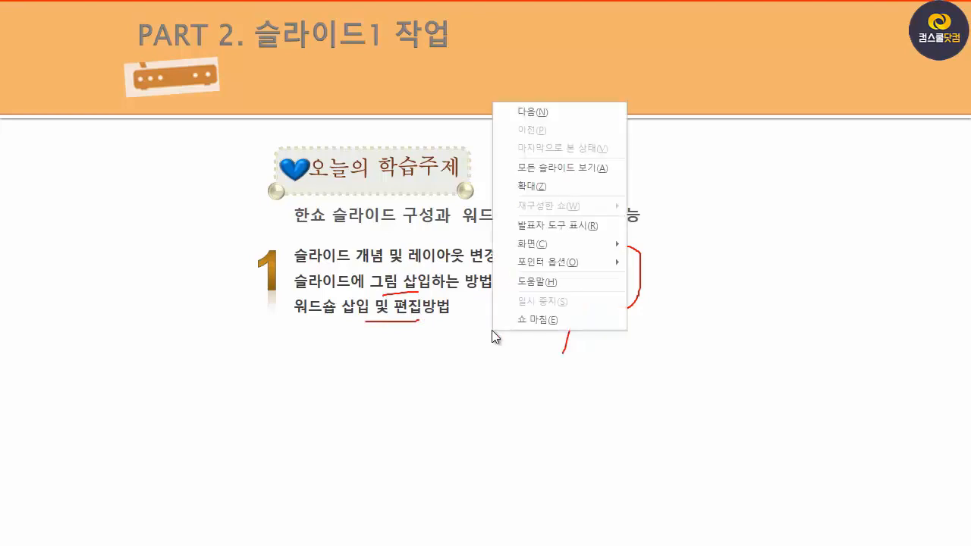
{"action": "mouse_move", "coordinate": [552, 251]}
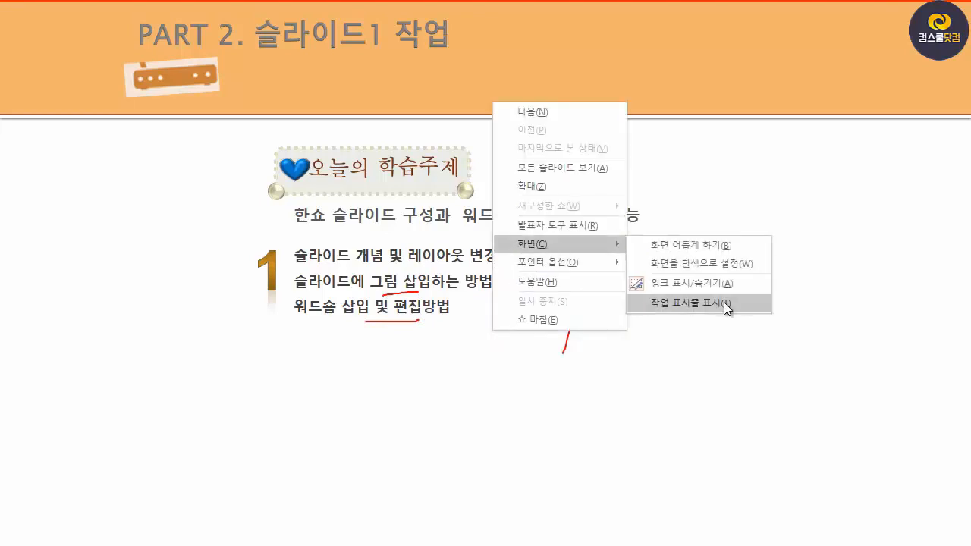
{"action": "left_click", "coordinate": [725, 306]}
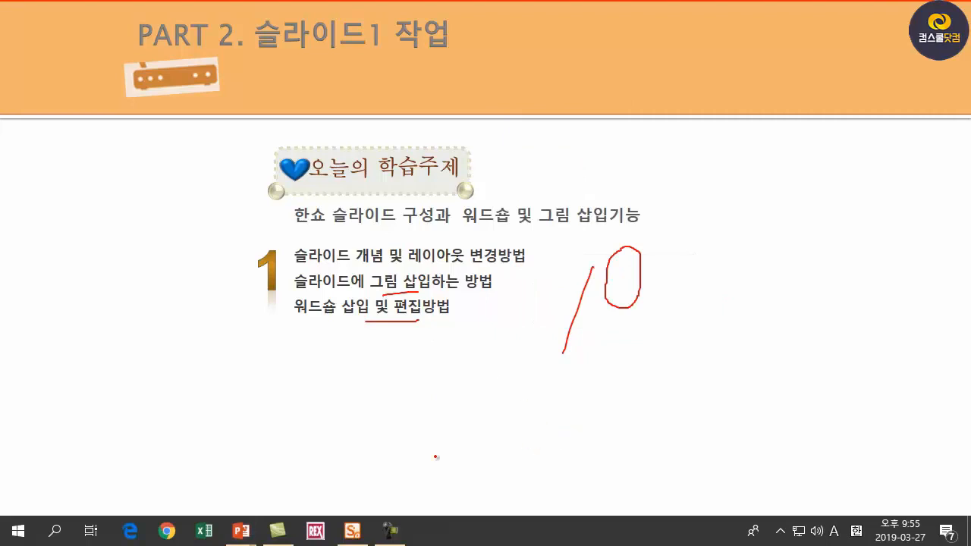
{"action": "left_click", "coordinate": [315, 533]}
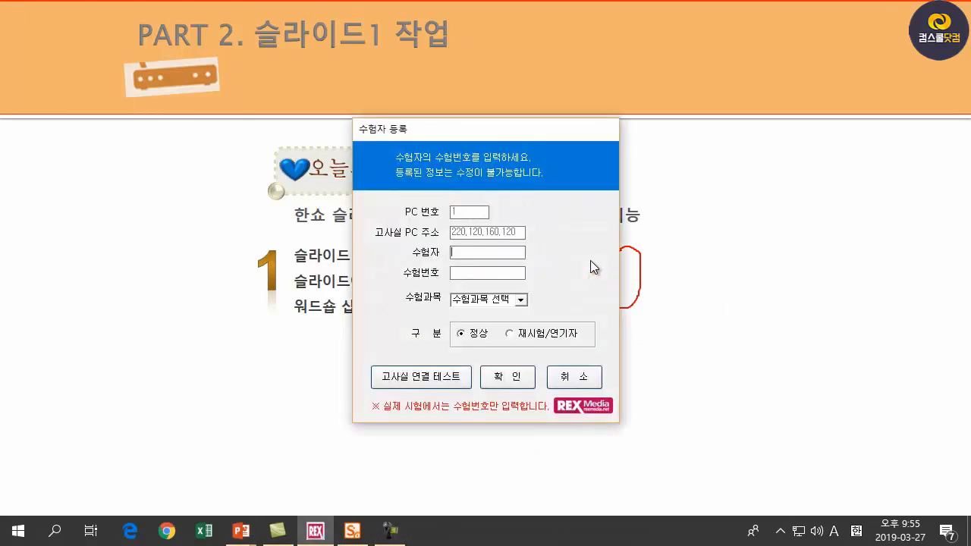
{"action": "left_click_drag", "start_coordinate": [457, 130], "coordinate": [434, 121]}
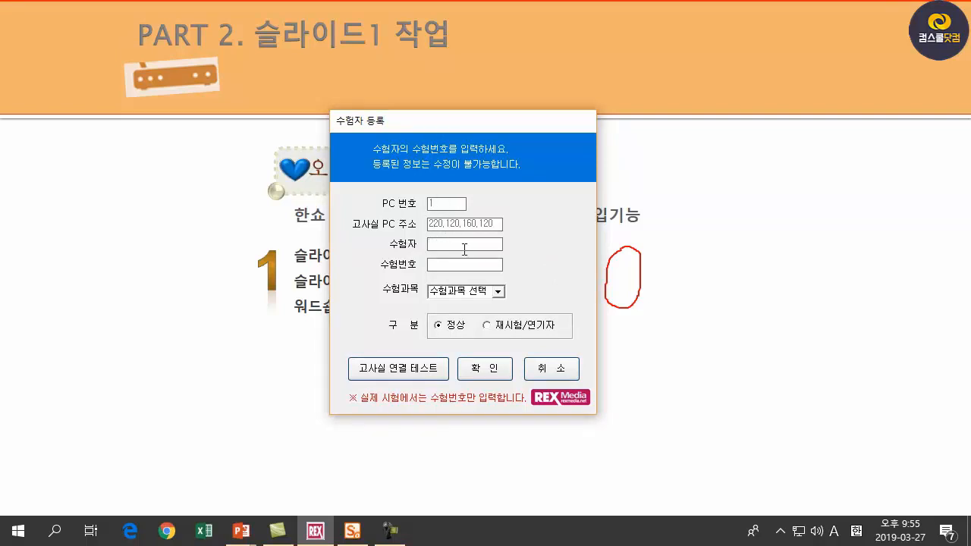
- Enter the examinee's name and exam number in the registration form
{"action": "type", "text": "g"}
{"action": "key", "text": "BackSpace"}
{"action": "key", "text": "Hangul"}
{"action": "type", "text": "홍길동"}
{"action": "left_click", "coordinate": [446, 264]}
{"action": "type", "text": "33344455"}
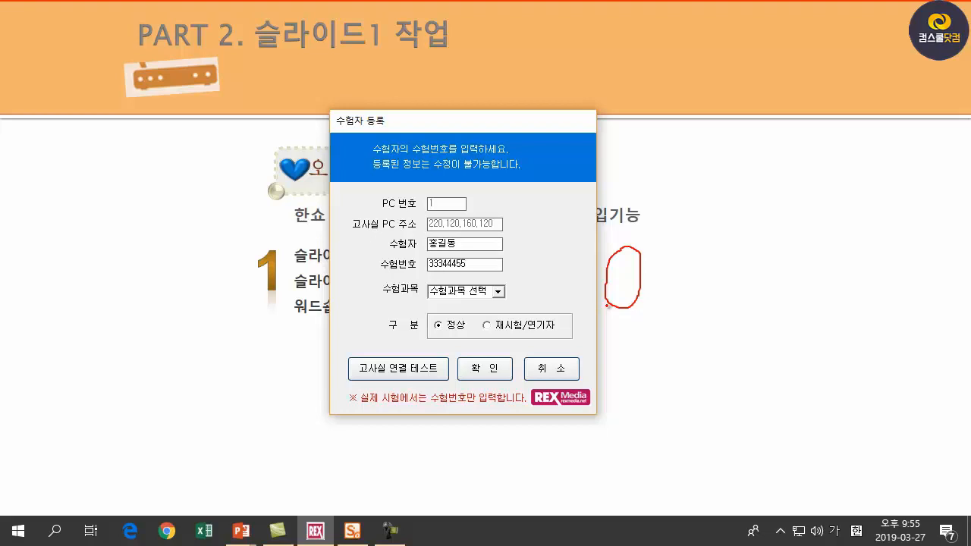
- Choose 한쇼 as the exam subject and confirm the registration, the examinee information and the exam notice
{"action": "left_click", "coordinate": [497, 292]}
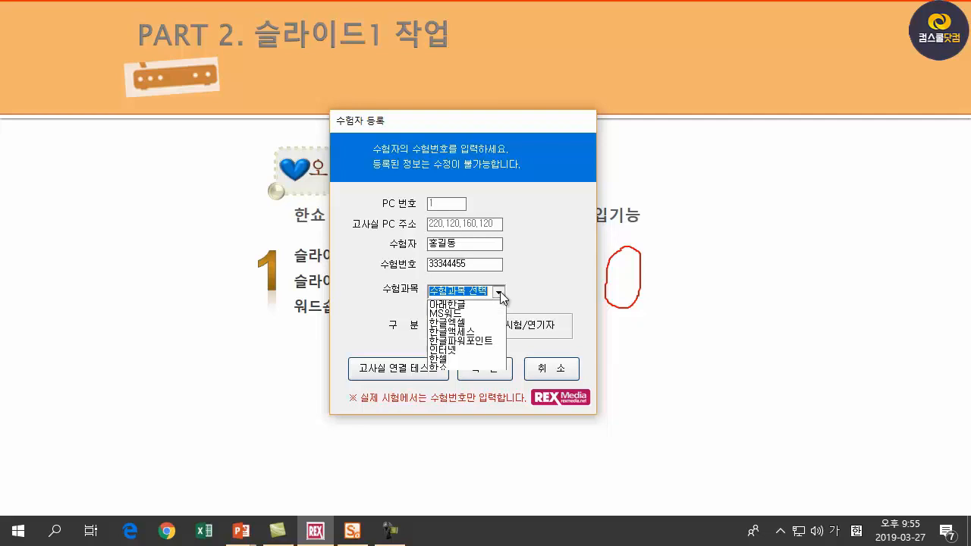
{"action": "left_click", "coordinate": [446, 369]}
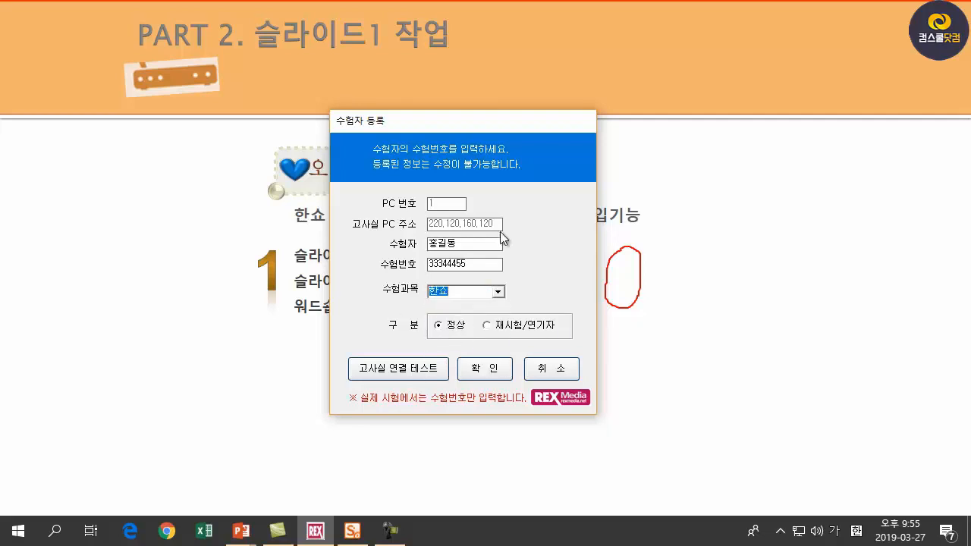
{"action": "left_click", "coordinate": [480, 371]}
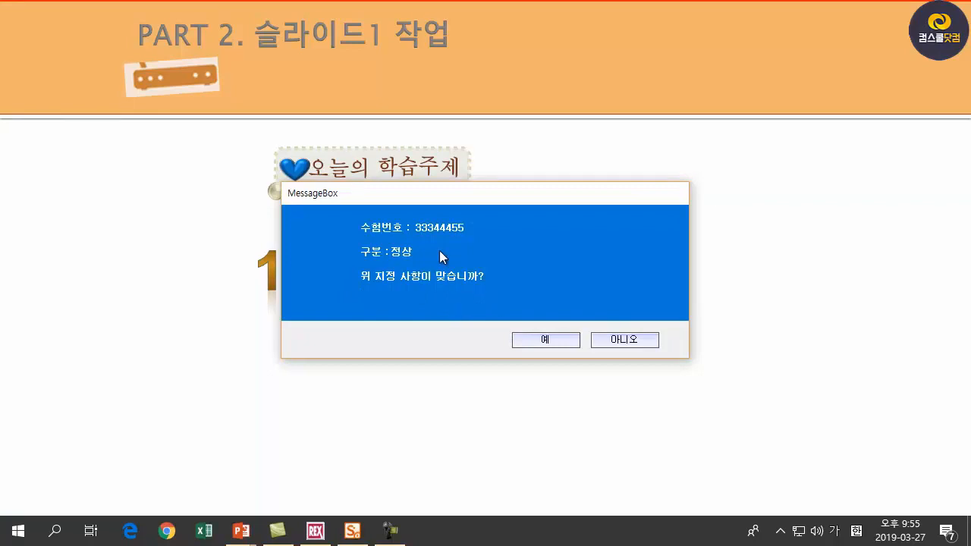
{"action": "left_click", "coordinate": [559, 345]}
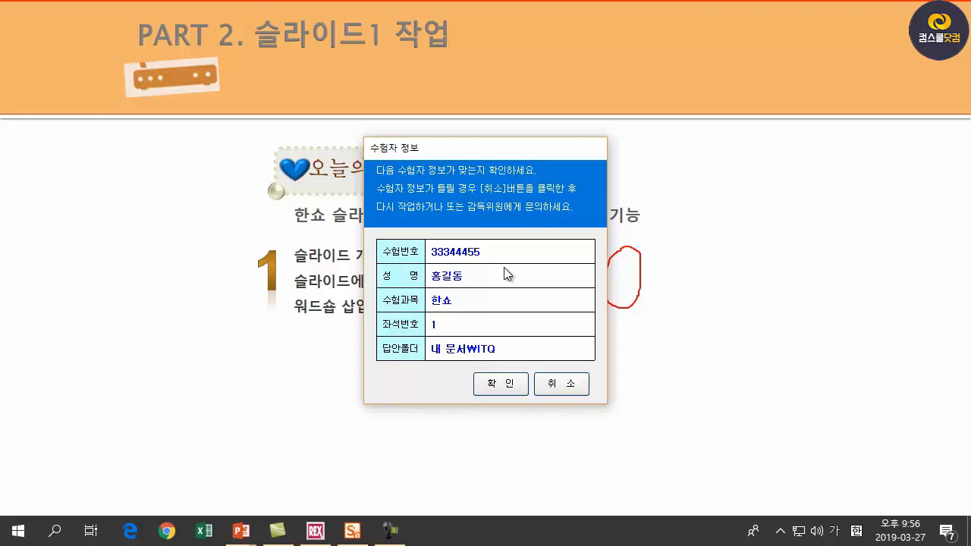
{"action": "left_click", "coordinate": [502, 385]}
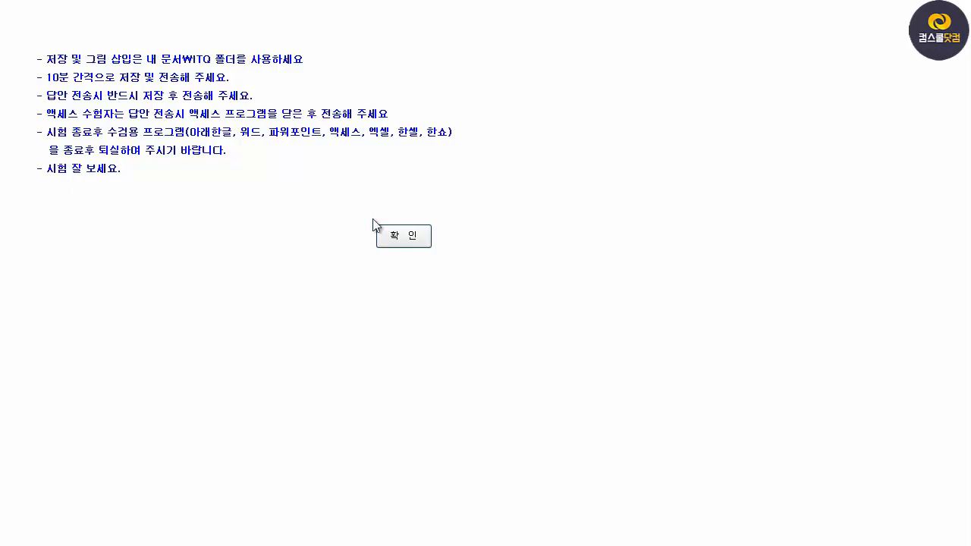
{"action": "left_click", "coordinate": [416, 241]}
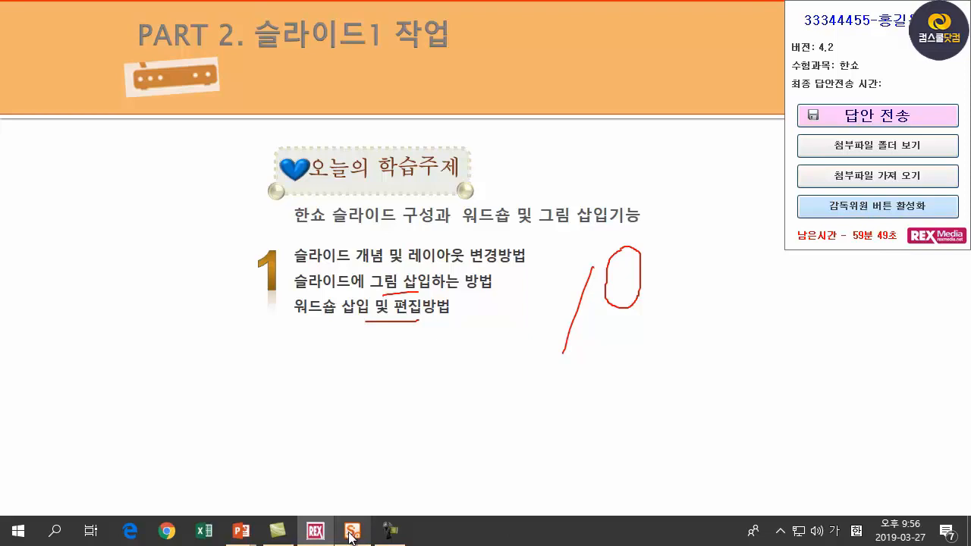
- Switch to Hancom Office Hanshow, create a new presentation with the 한컴오피스 theme and maximize the window
{"action": "mouse_move", "coordinate": [353, 537]}
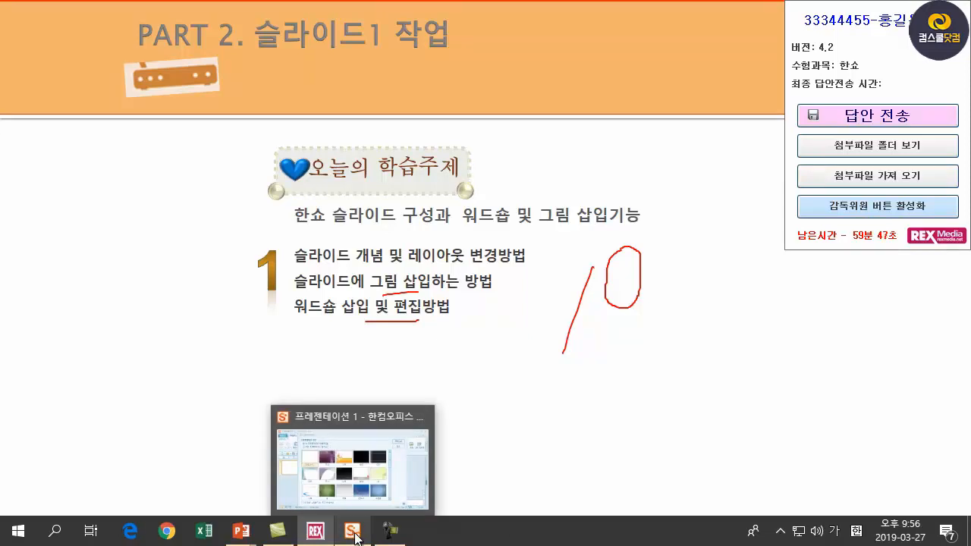
{"action": "left_click", "coordinate": [353, 458]}
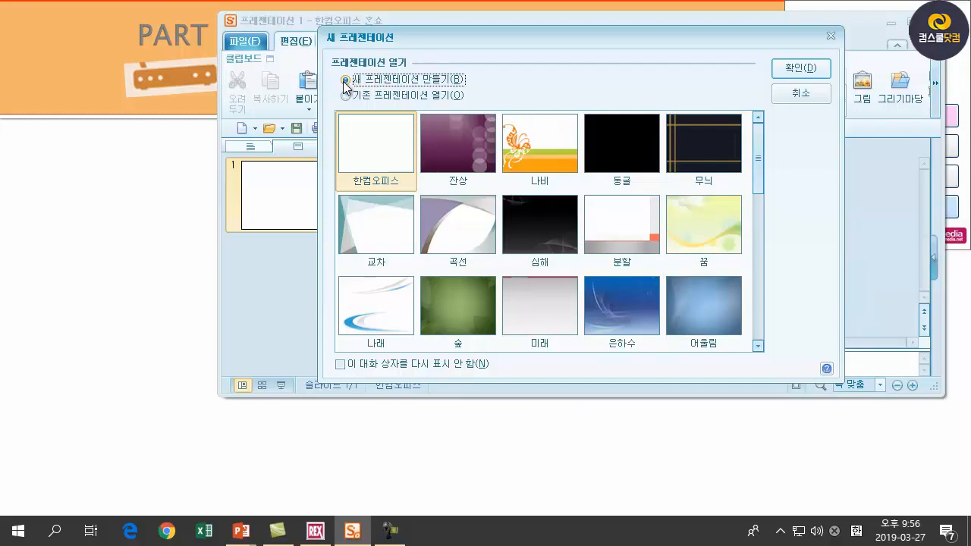
{"action": "left_click", "coordinate": [371, 156]}
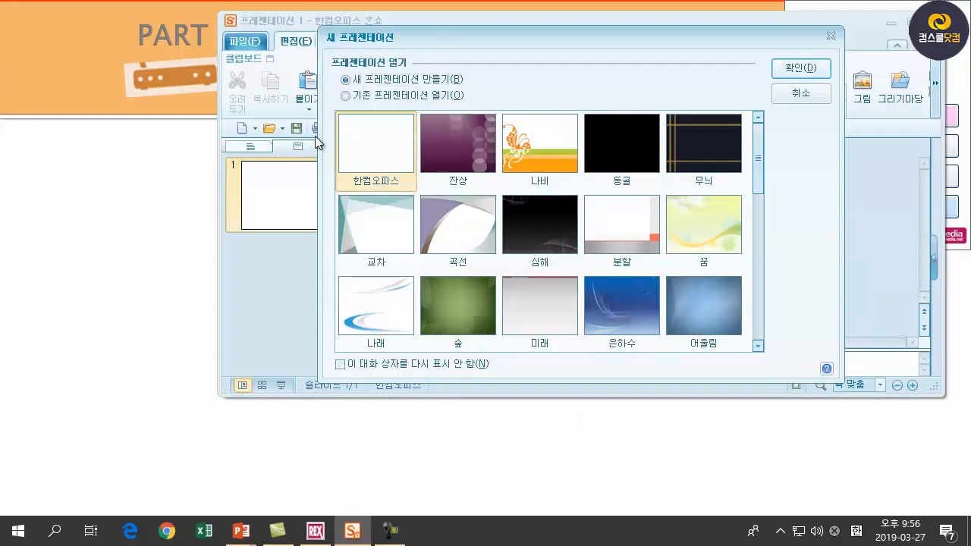
{"action": "left_click", "coordinate": [800, 68]}
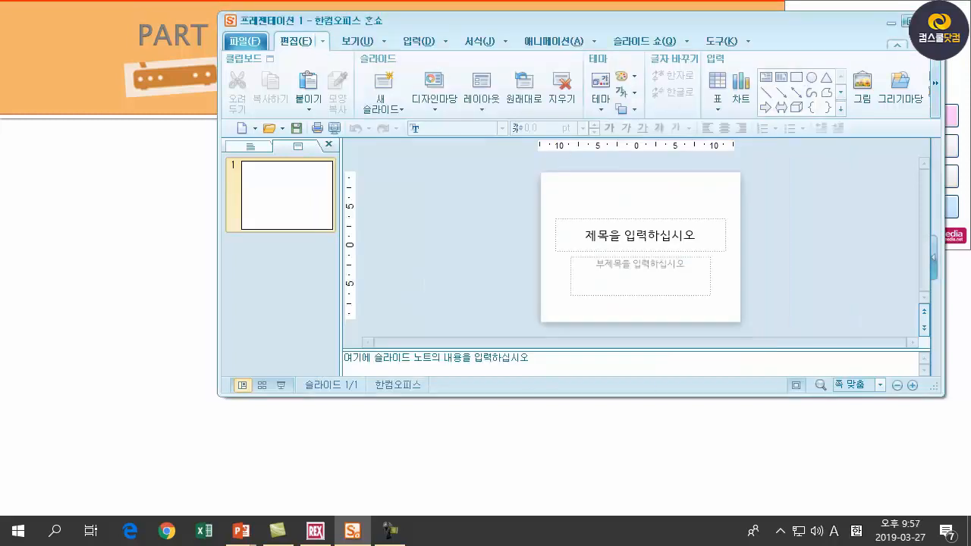
{"action": "left_click", "coordinate": [907, 21]}
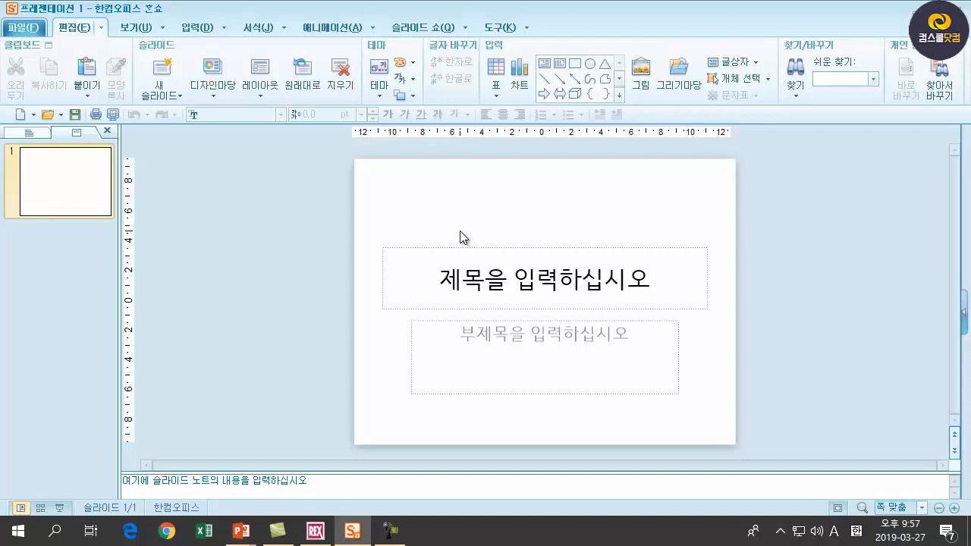
- Examine the title and subtitle placeholders on slide 1
{"action": "left_click", "coordinate": [499, 299]}
{"action": "left_click", "coordinate": [496, 384]}
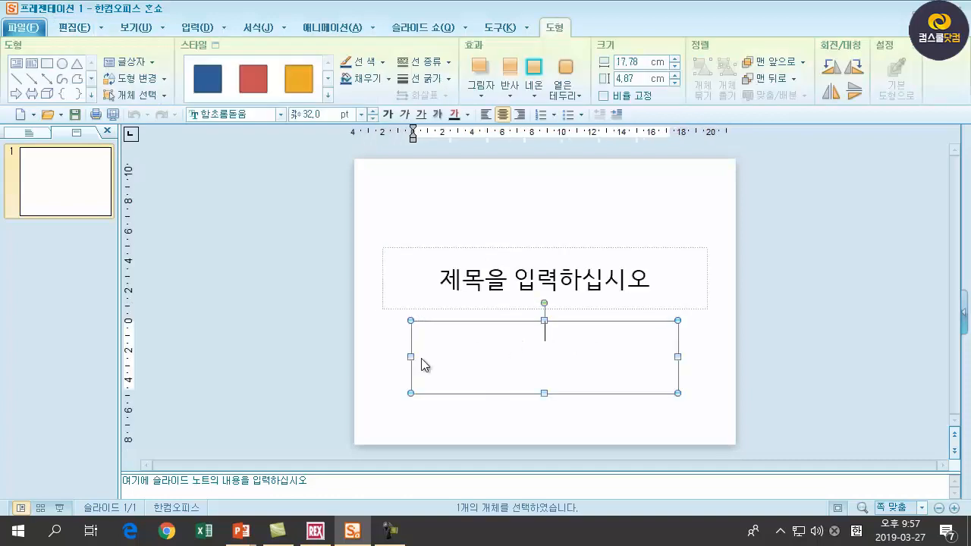
{"action": "left_click", "coordinate": [420, 187]}
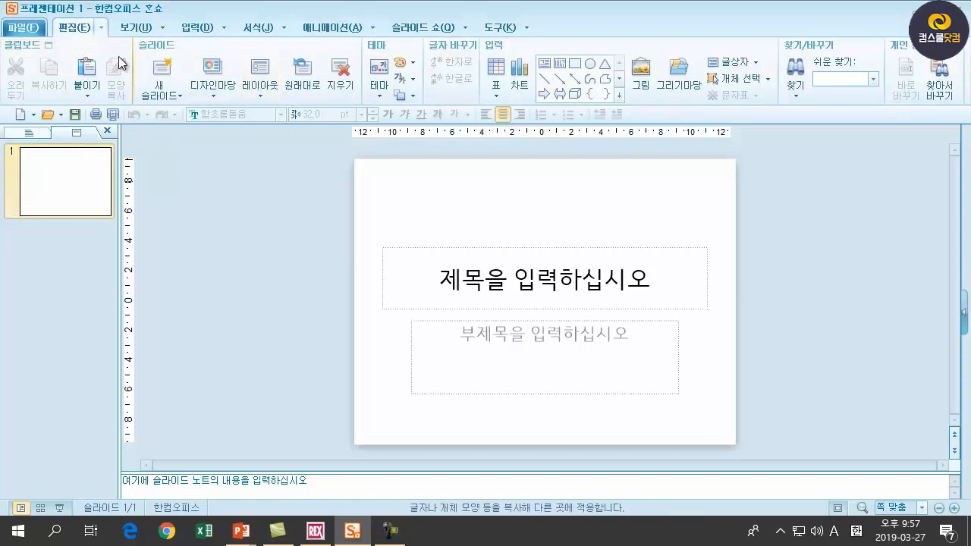
- Add a second slide with the 제목 및 내용 layout
{"action": "left_click", "coordinate": [182, 97]}
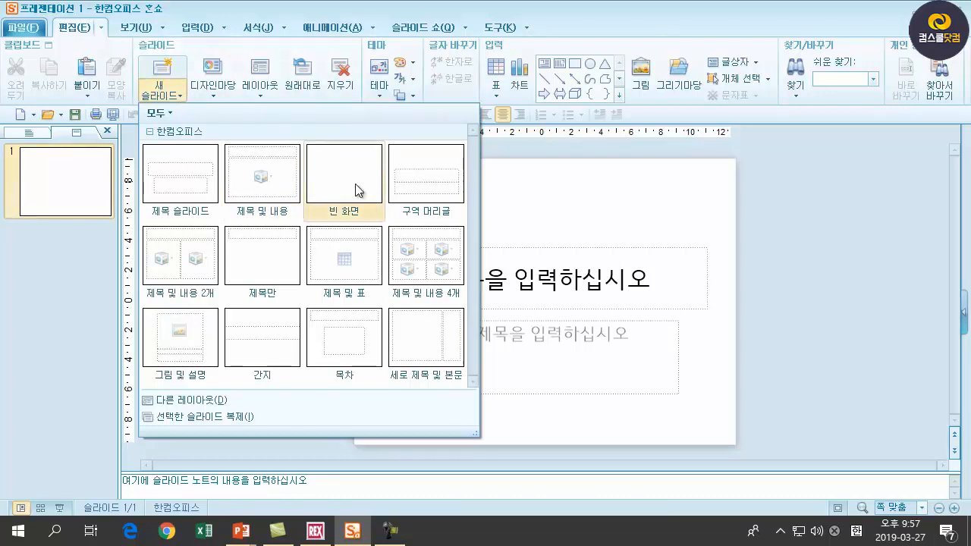
{"action": "left_click", "coordinate": [263, 179]}
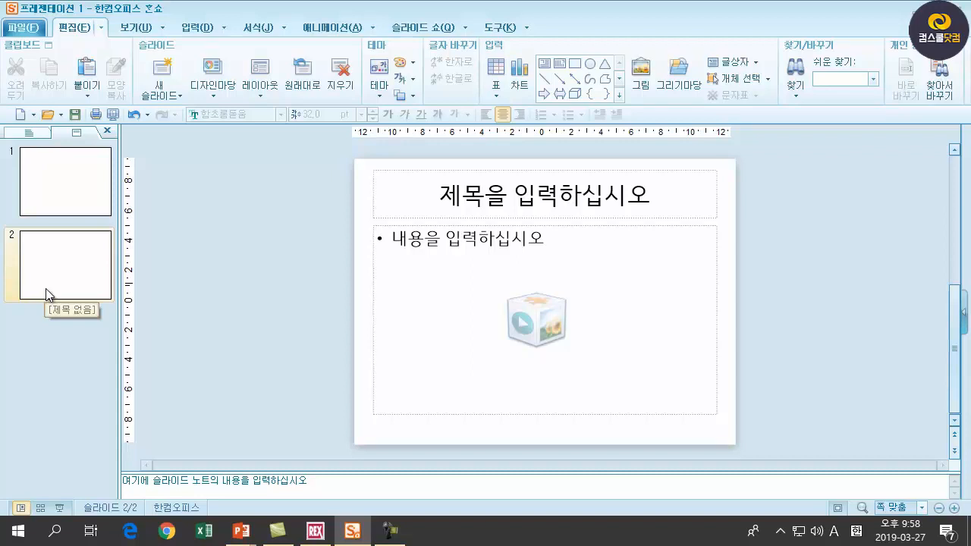
{"action": "left_click", "coordinate": [181, 97]}
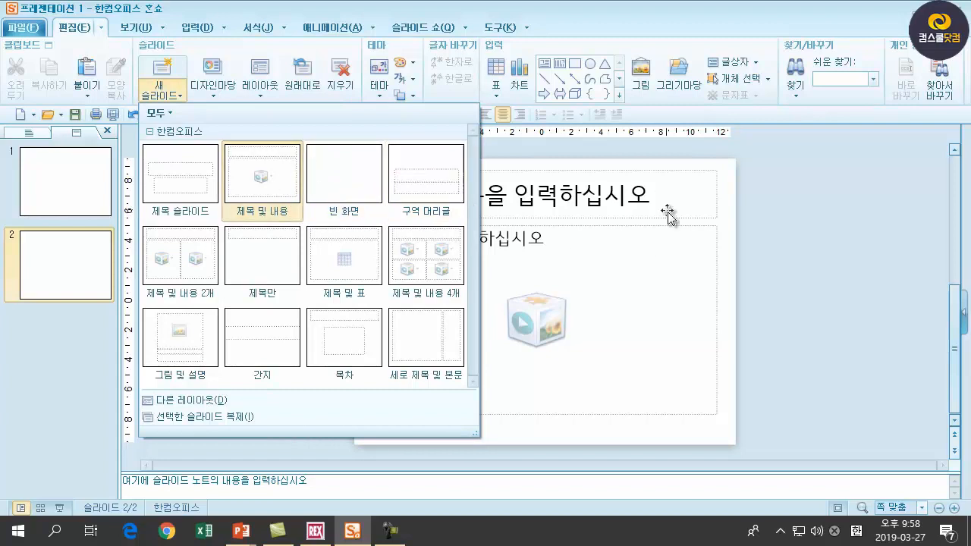
{"action": "left_click", "coordinate": [724, 270]}
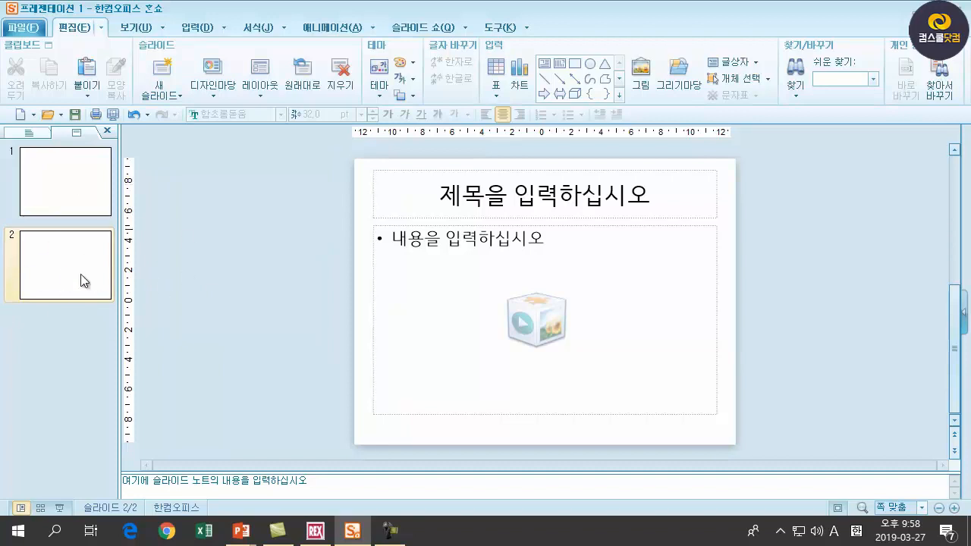
- Copy slide 2 and paste it four times to build a six-slide presentation
{"action": "left_click", "coordinate": [45, 258]}
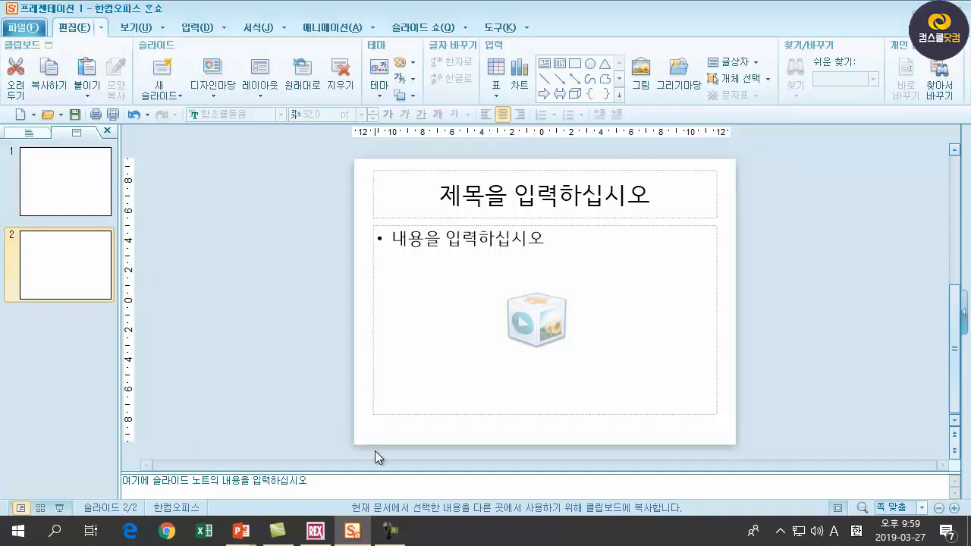
{"action": "key", "text": "ctrl+v"}
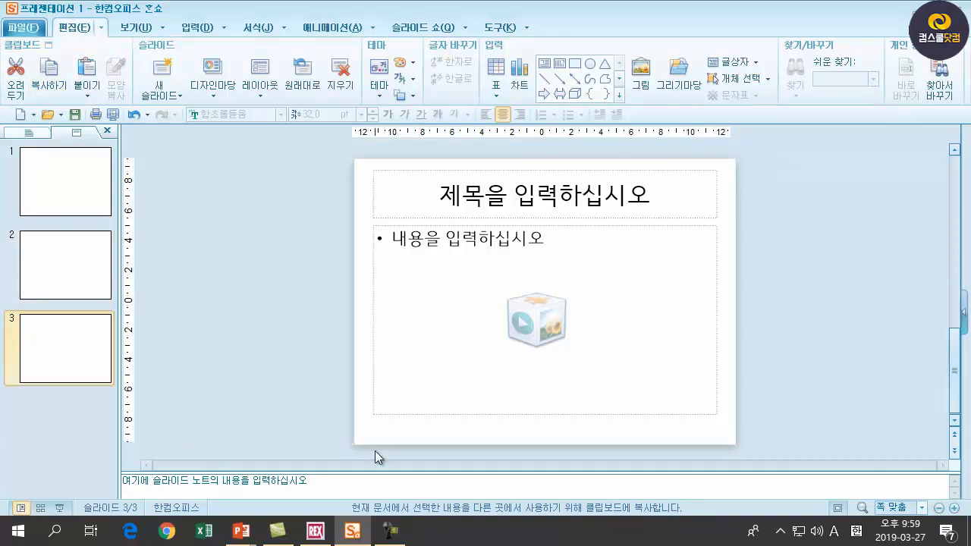
{"action": "key", "text": "ctrl+v"}
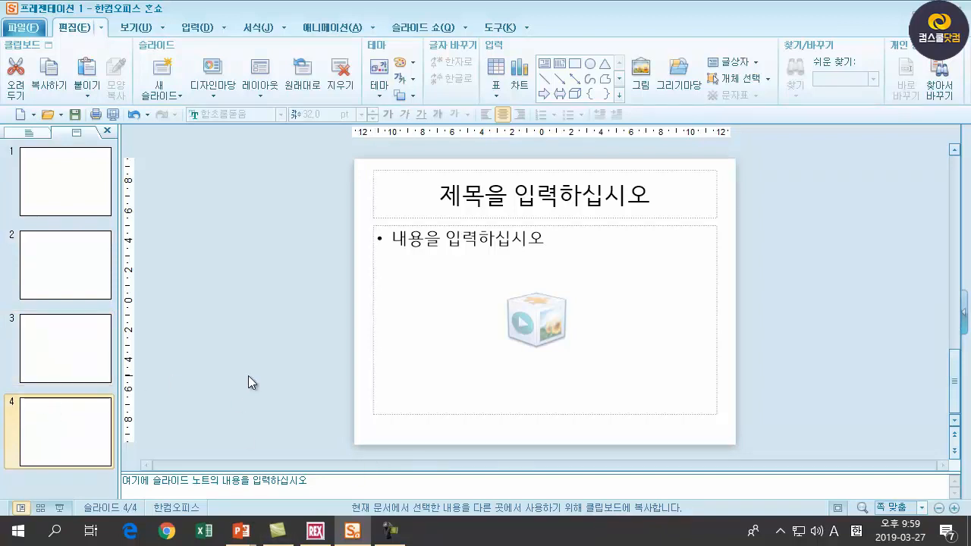
{"action": "key", "text": "ctrl+v"}
{"action": "key", "text": "ctrl+v"}
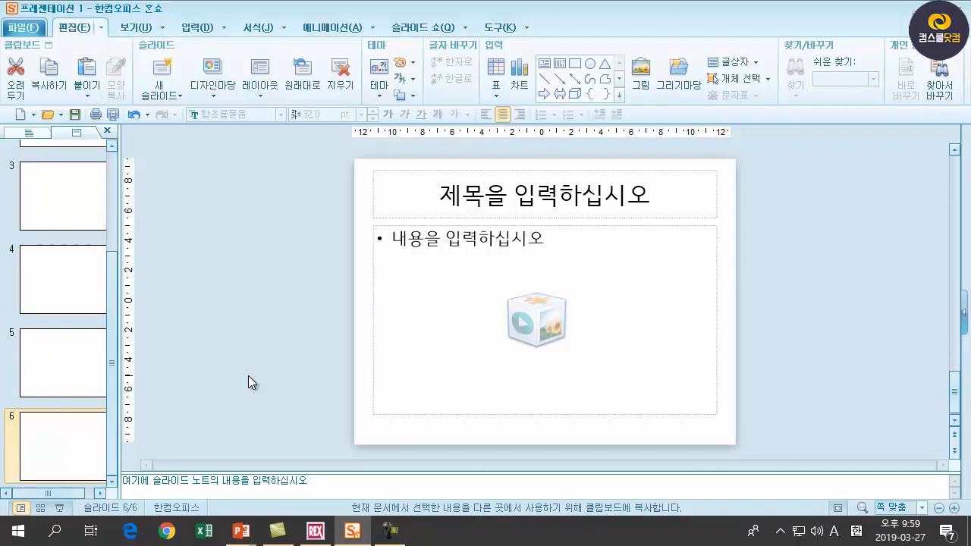
- Look through the six slides by their thumbnails and return to slide 1
{"action": "scroll", "coordinate": [40, 441], "scroll_direction": "up", "scroll_amount": 2}
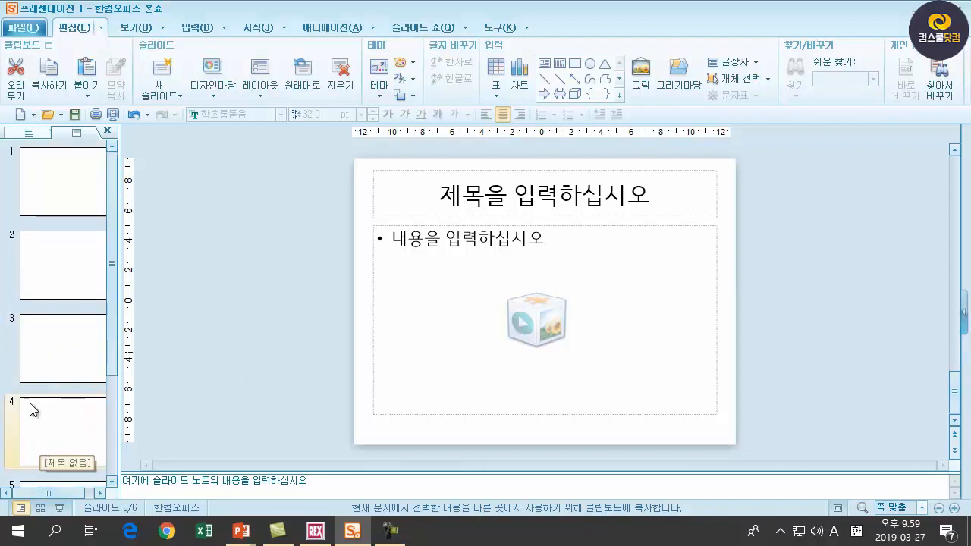
{"action": "left_click", "coordinate": [37, 182]}
{"action": "left_click", "coordinate": [51, 265]}
{"action": "left_click", "coordinate": [55, 342]}
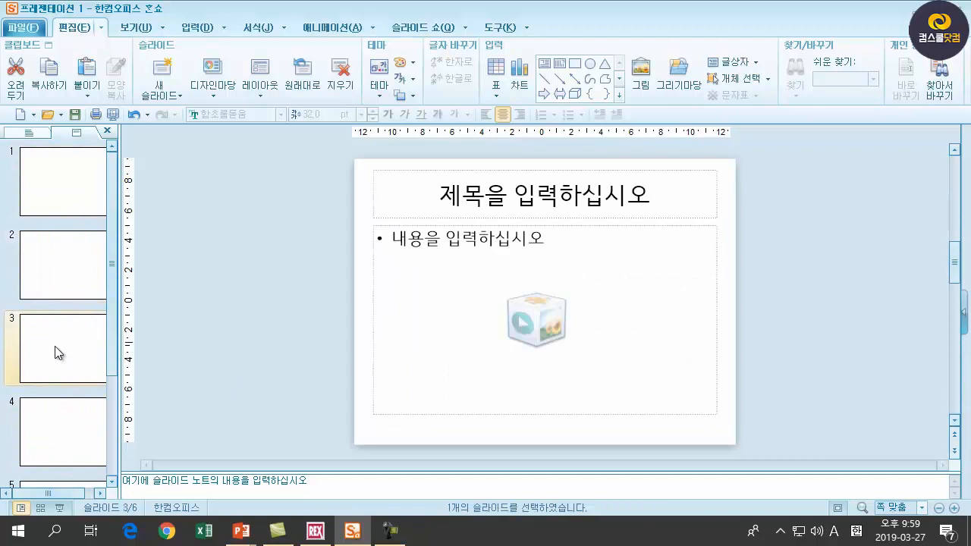
{"action": "scroll", "coordinate": [55, 342], "scroll_direction": "down", "scroll_amount": 2}
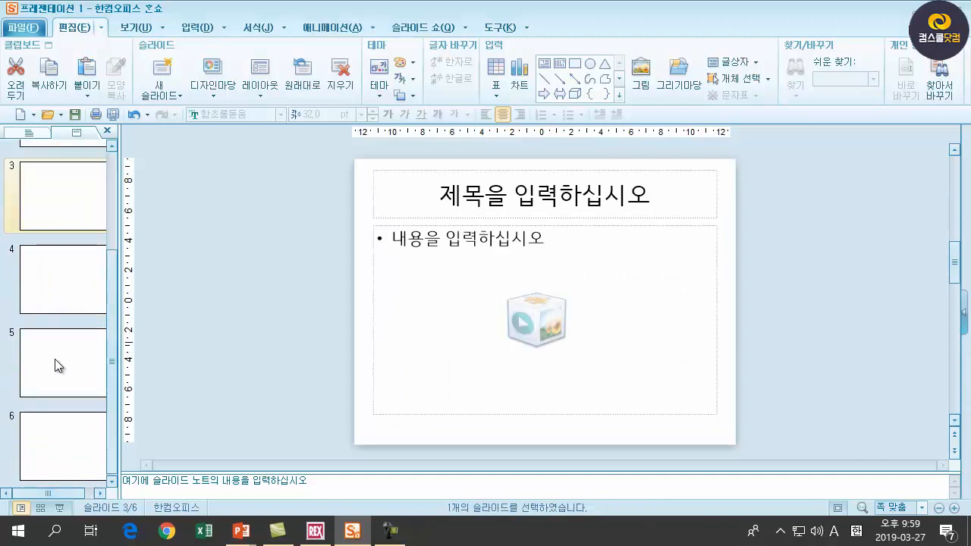
{"action": "left_click", "coordinate": [45, 432]}
{"action": "scroll", "coordinate": [56, 183], "scroll_direction": "up", "scroll_amount": 2}
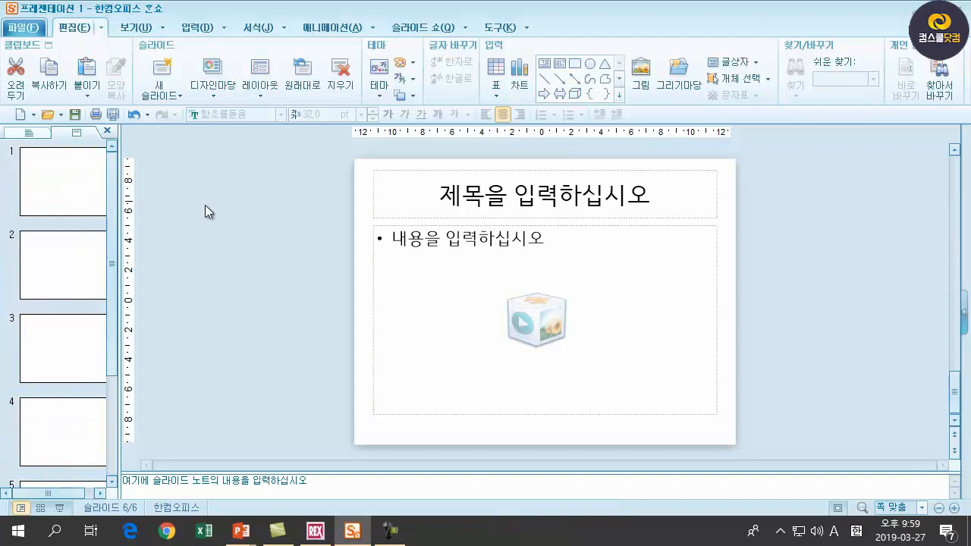
{"action": "left_click", "coordinate": [79, 195]}
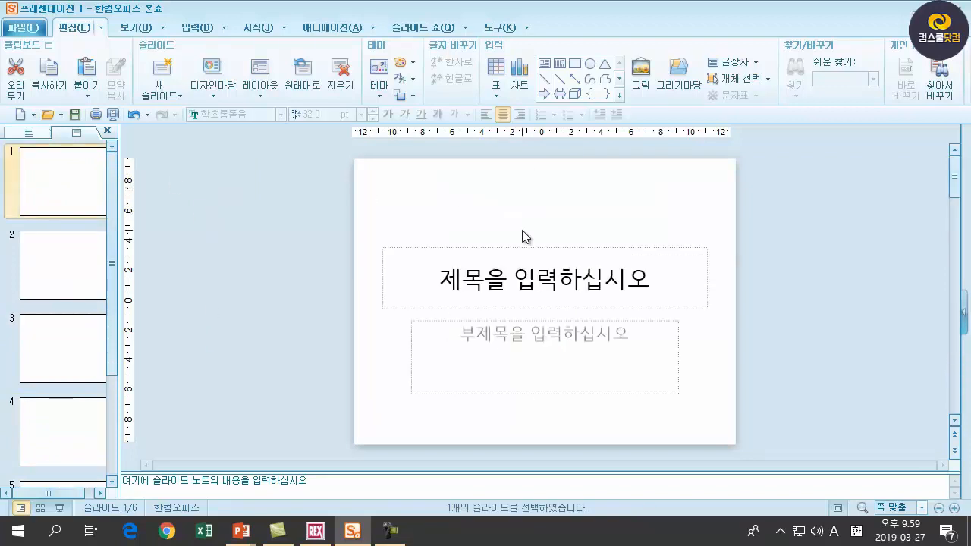
- Start saving the presentation and open the ITQ folder in 문서 as the save location
{"action": "left_click", "coordinate": [26, 30]}
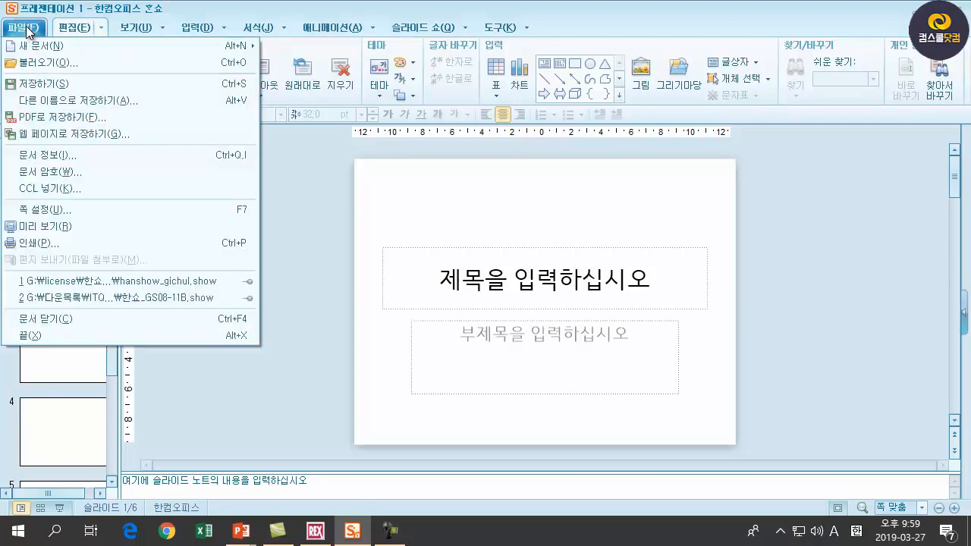
{"action": "left_click", "coordinate": [59, 84]}
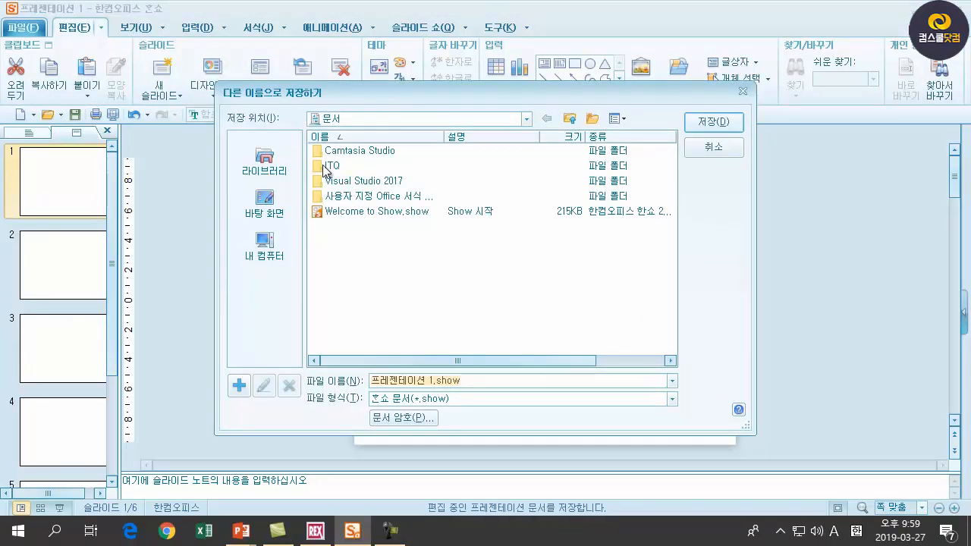
{"action": "double_click", "coordinate": [320, 166]}
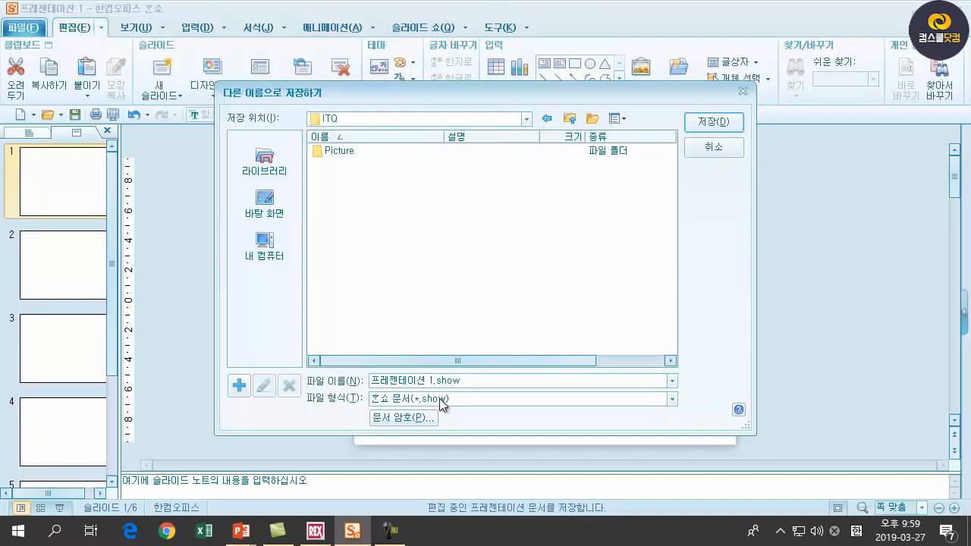
- Check the registration details in the exam client, then save the presentation under the examinee number and name joined by a hyphen
{"action": "left_click_drag", "start_coordinate": [470, 383], "coordinate": [334, 379]}
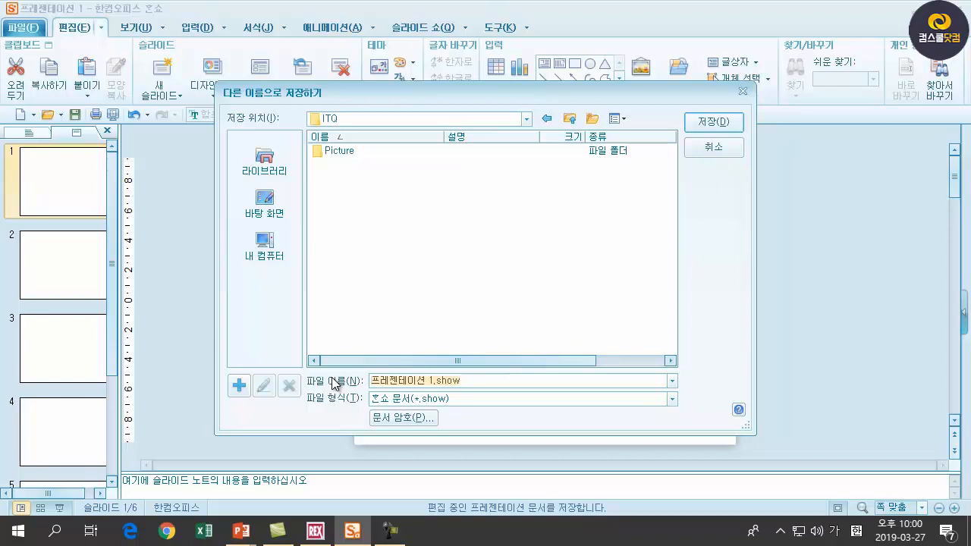
{"action": "left_click", "coordinate": [316, 531]}
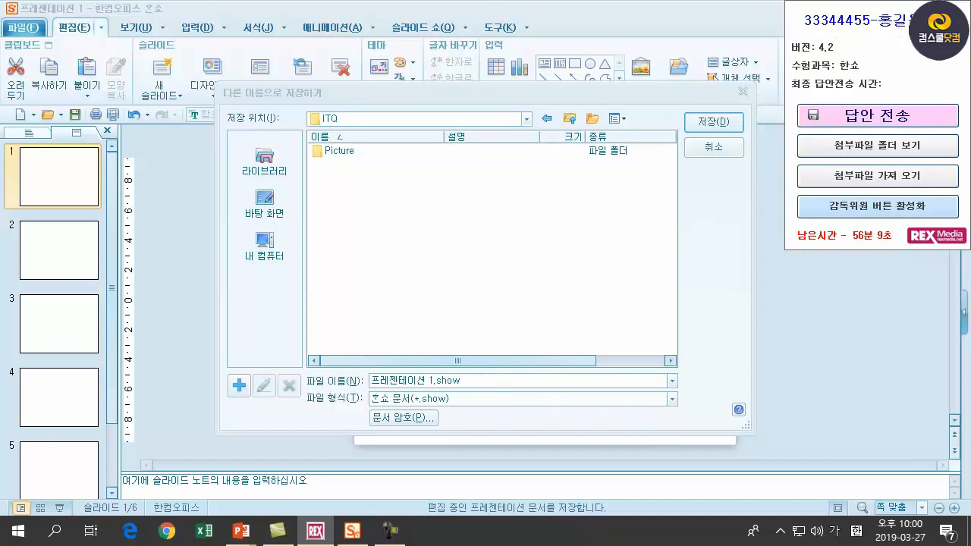
{"action": "left_click", "coordinate": [467, 379]}
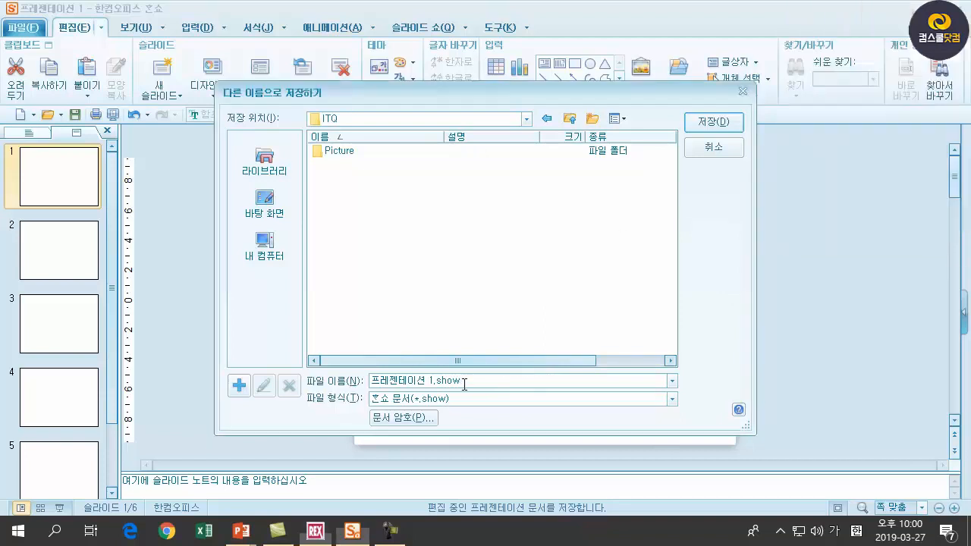
{"action": "left_click_drag", "start_coordinate": [468, 380], "coordinate": [297, 378]}
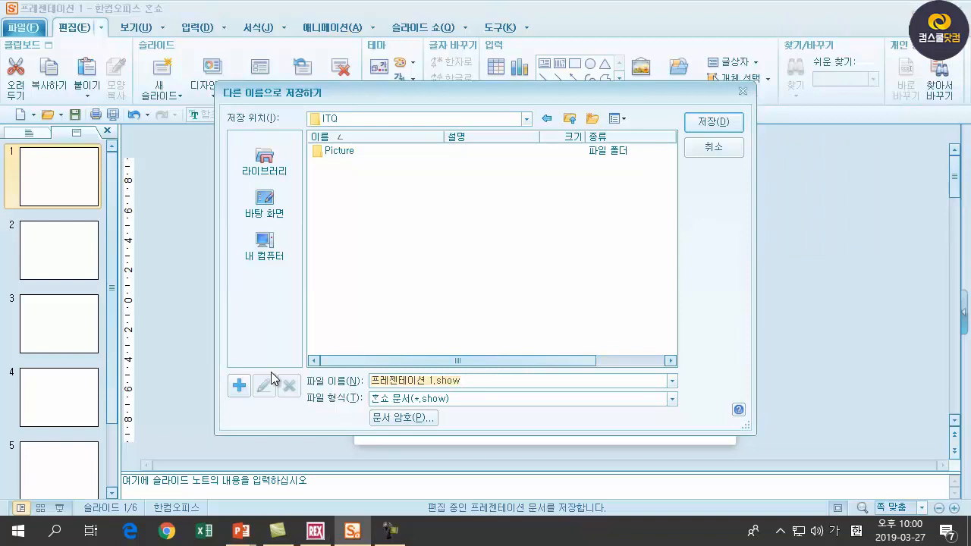
{"action": "type", "text": "3334"}
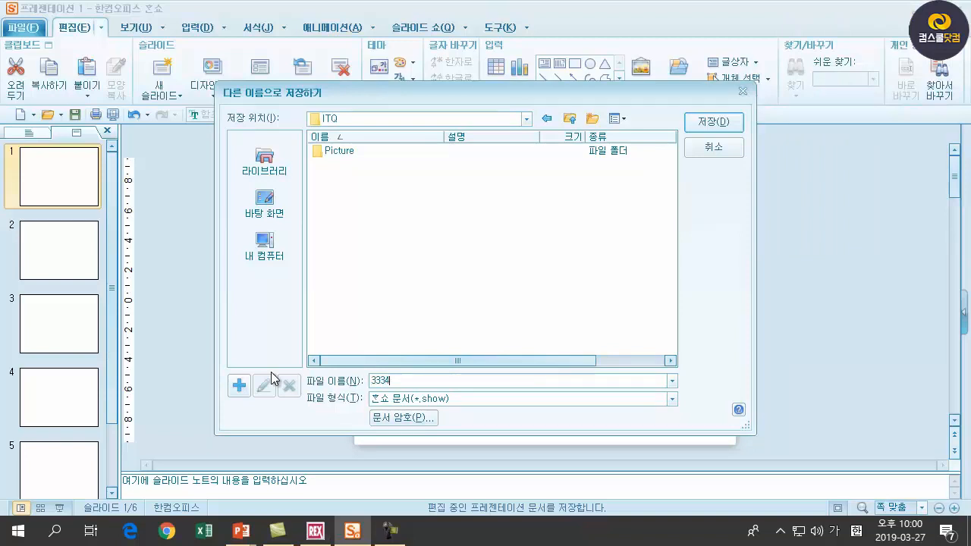
{"action": "type", "text": "4455-"}
{"action": "key", "text": "Hangul"}
{"action": "type", "text": "gh"}
{"action": "key", "text": "BackSpace"}
{"action": "key", "text": "BackSpace"}
{"action": "key", "text": "Hangul"}
{"action": "type", "text": "홍길동"}
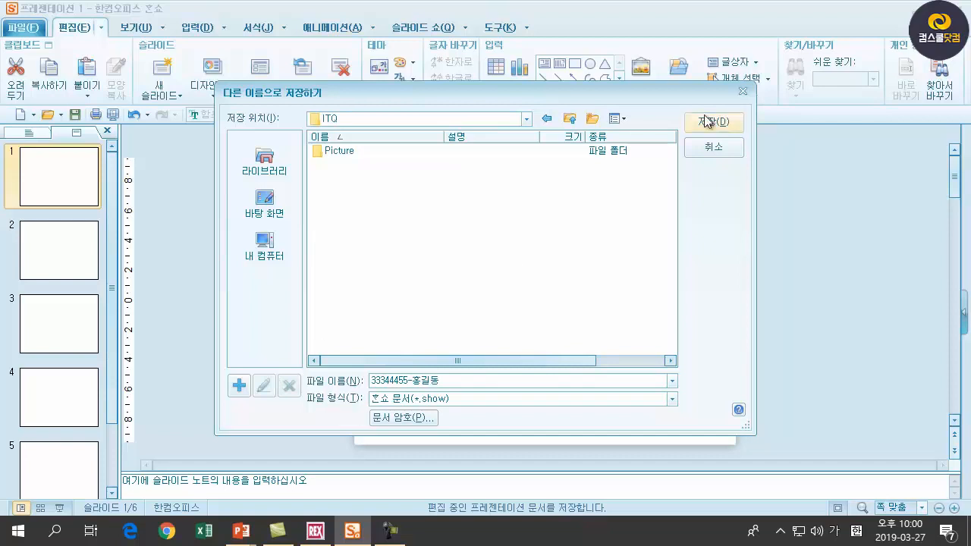
{"action": "left_click", "coordinate": [700, 127]}
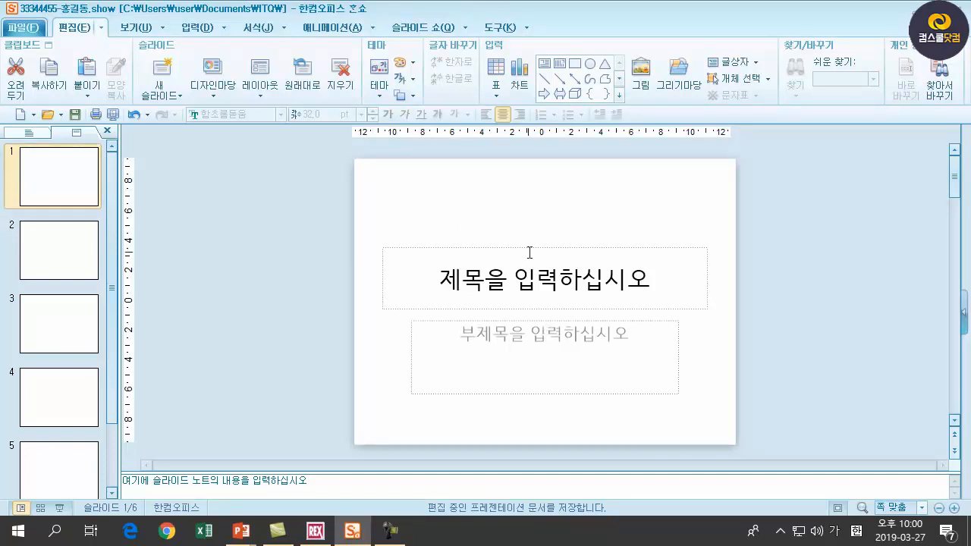
- Examine slide 2 and the answer submission window of the exam client, then return to 한쇼
{"action": "left_click", "coordinate": [49, 250]}
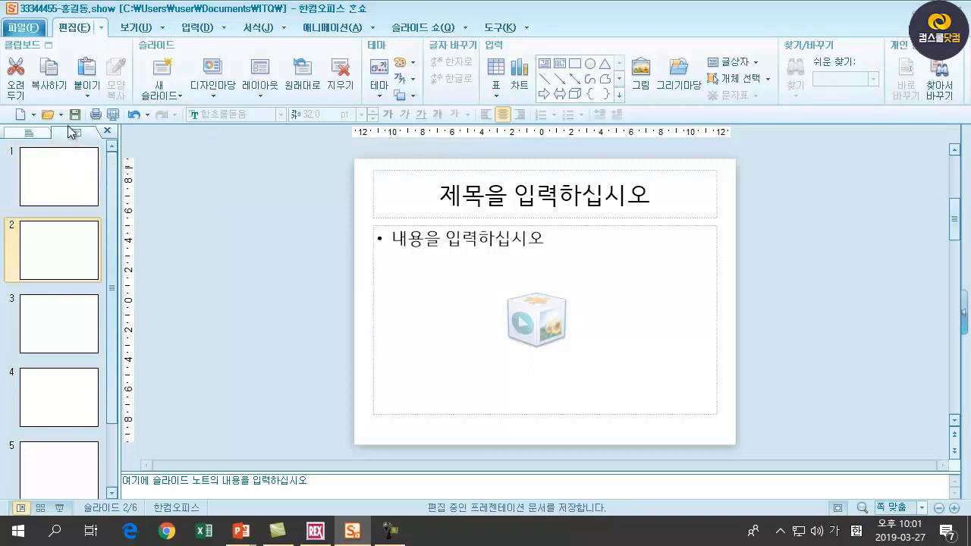
{"action": "left_click", "coordinate": [313, 533]}
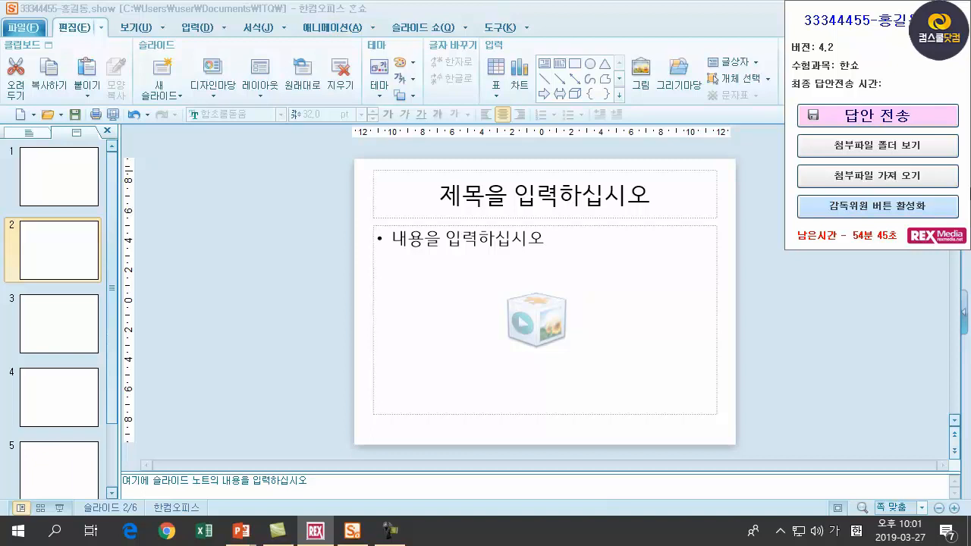
{"action": "left_click", "coordinate": [213, 325]}
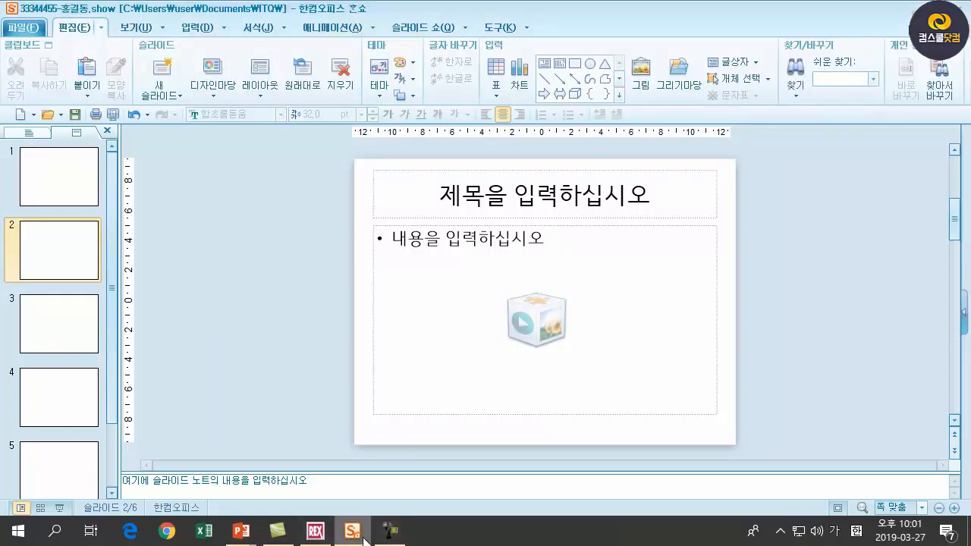
- Switch to the PowerPoint slide show and review the 수험자 유의사항 and 답안 작성요령 pages, marking their headings with the pen
{"action": "mouse_move", "coordinate": [243, 536]}
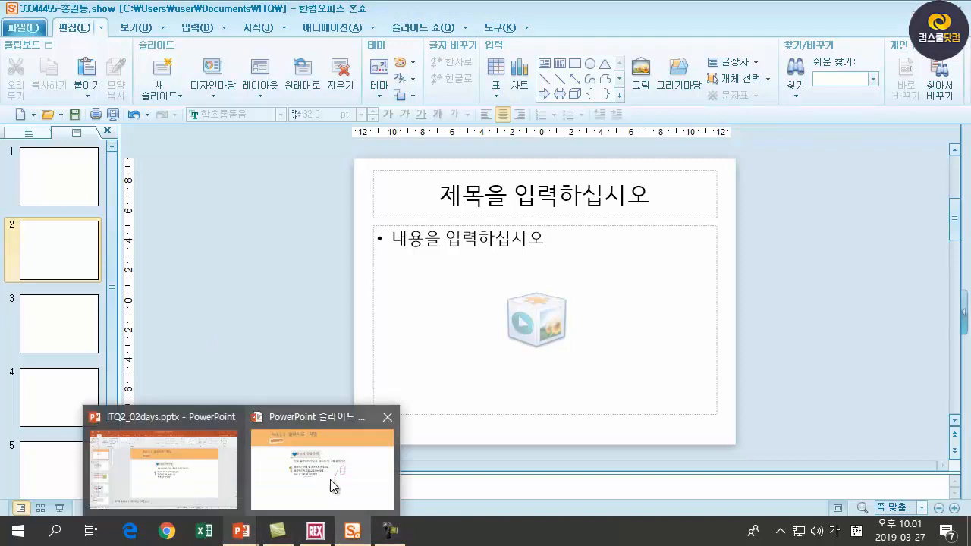
{"action": "left_click", "coordinate": [334, 486]}
{"action": "key", "text": "Right"}
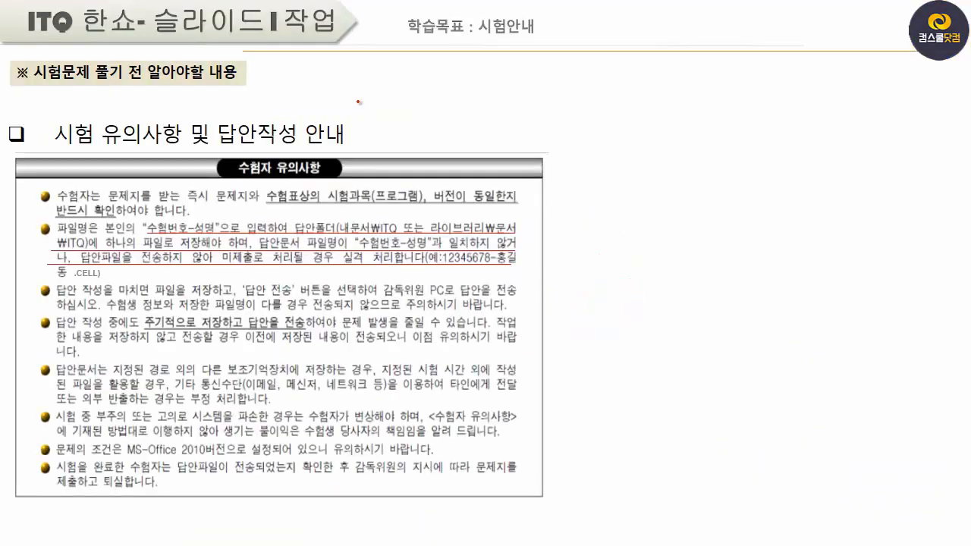
{"action": "mouse_move", "coordinate": [211, 148]}
{"action": "left_mouse_down"}
{"action": "mouse_move", "coordinate": [220, 175]}
{"action": "mouse_move", "coordinate": [263, 154]}
{"action": "left_mouse_up"}
{"action": "key", "text": "Right"}
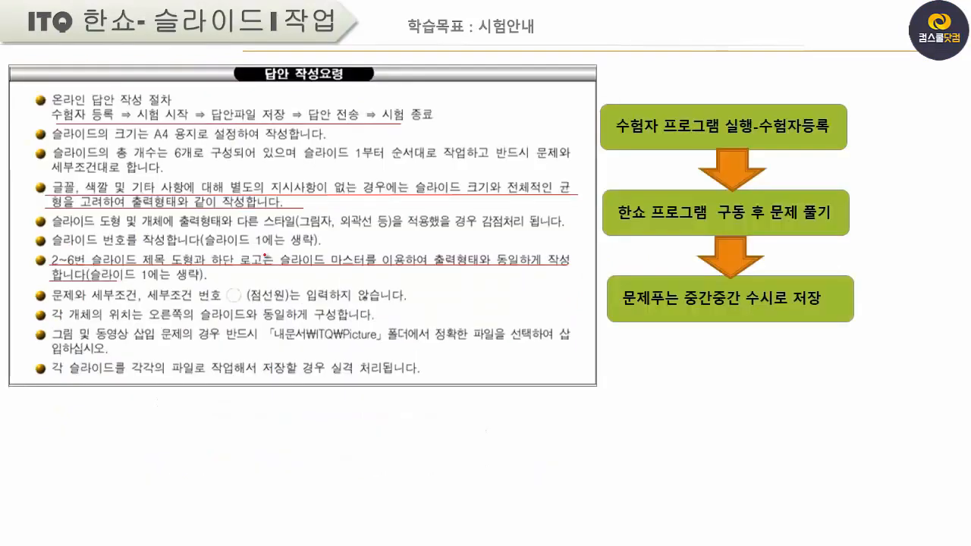
{"action": "left_click_drag", "start_coordinate": [250, 70], "coordinate": [262, 64]}
{"action": "key", "text": "Left"}
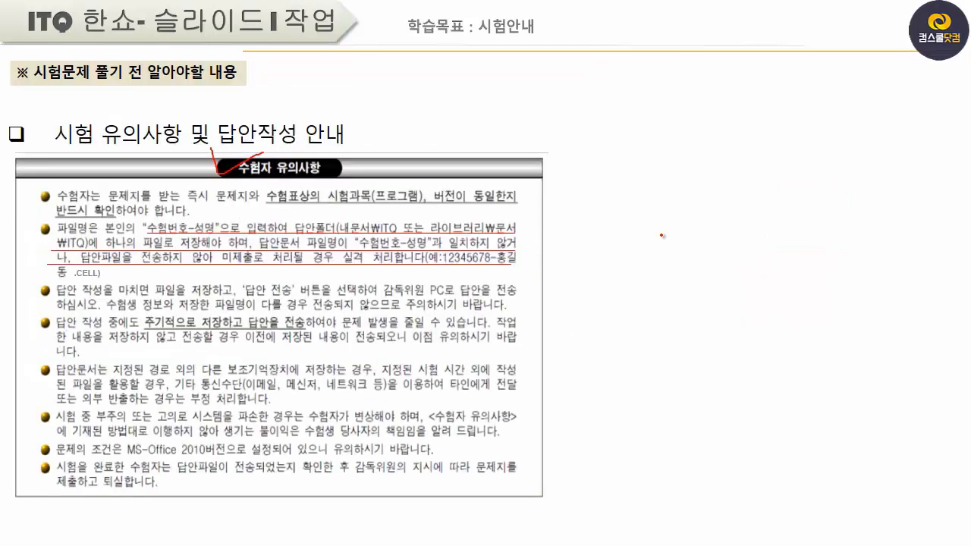
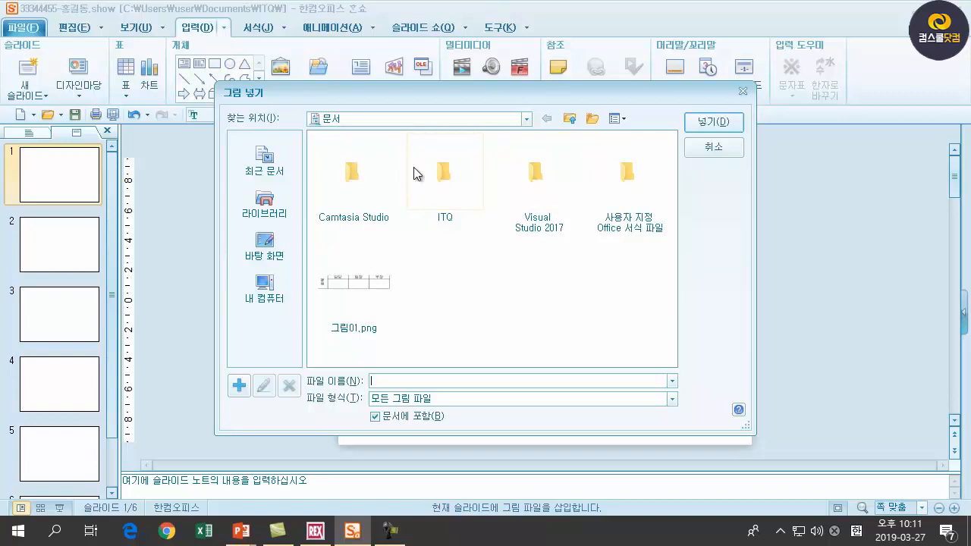
- Insert the picture logo1.jpg from the ITQ\Picture folder into slide 1
{"action": "double_click", "coordinate": [445, 174]}
{"action": "double_click", "coordinate": [355, 179]}
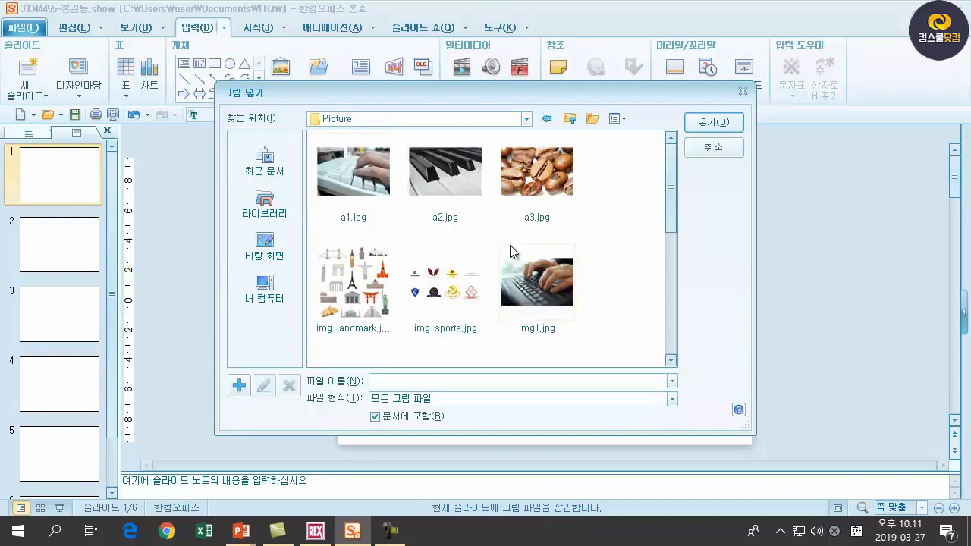
{"action": "scroll", "coordinate": [489, 281], "scroll_direction": "down", "scroll_amount": 2}
{"action": "scroll", "coordinate": [525, 282], "scroll_direction": "up", "scroll_amount": 2}
{"action": "scroll", "coordinate": [524, 283], "scroll_direction": "down", "scroll_amount": 2}
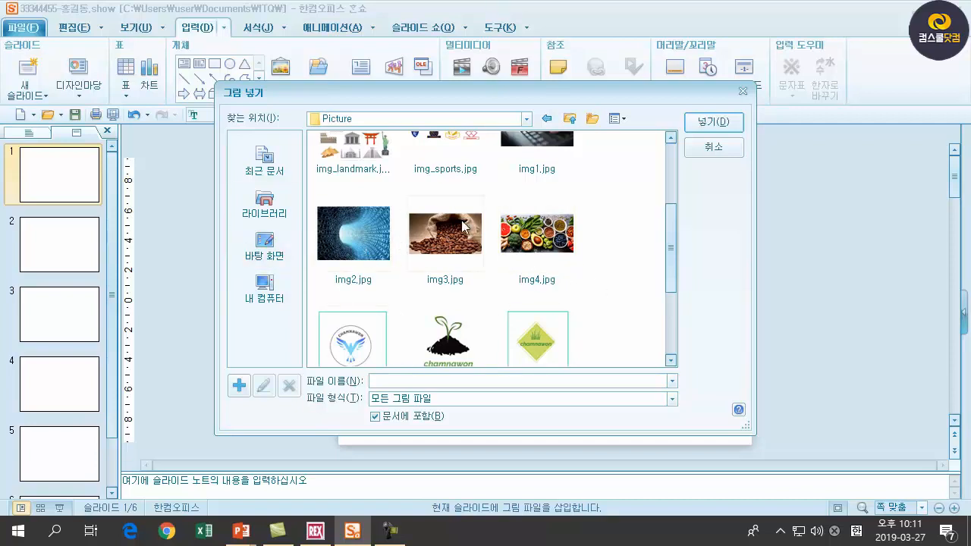
{"action": "left_click_drag", "start_coordinate": [670, 264], "coordinate": [671, 291]}
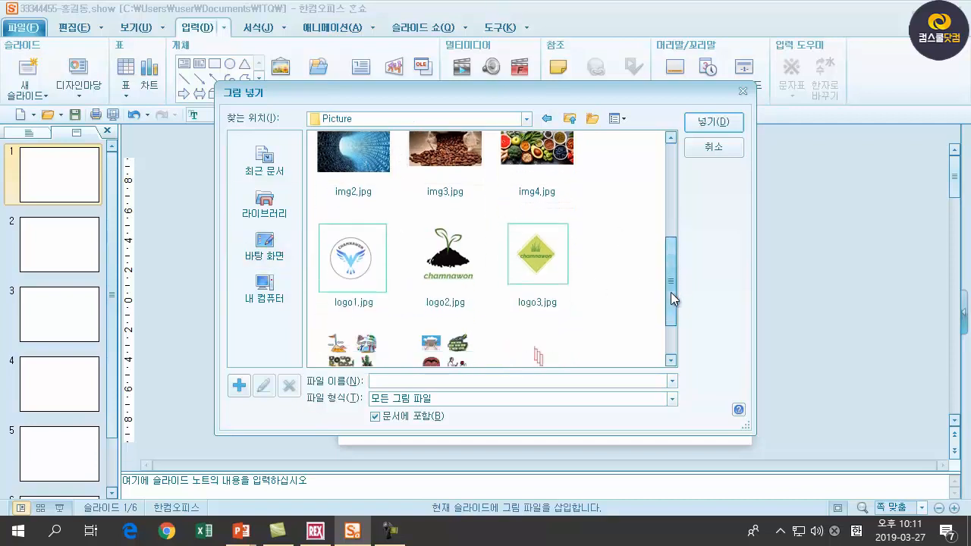
{"action": "left_click", "coordinate": [363, 265]}
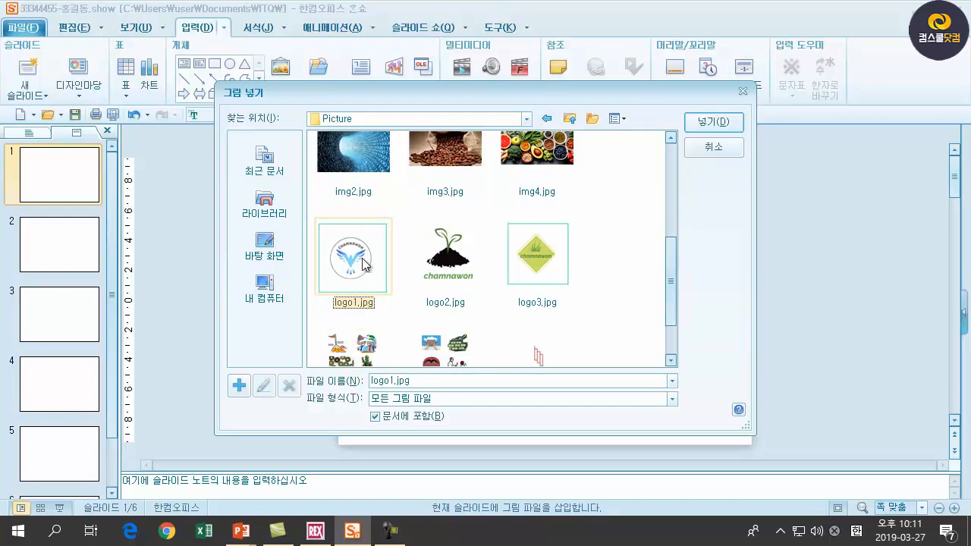
{"action": "left_click", "coordinate": [697, 123]}
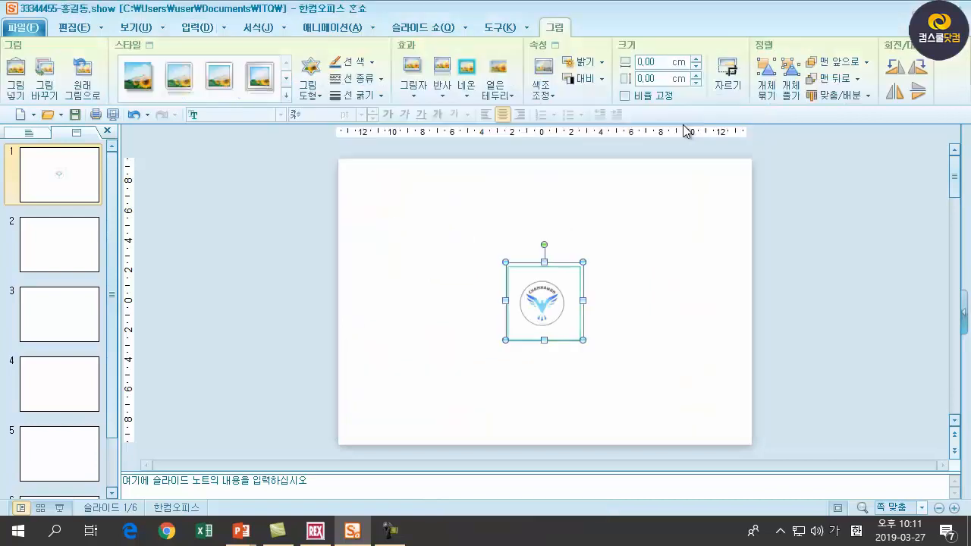
- Resize the logo to about 5.30 cm by 4.80 cm and place it in the upper-left corner of slide 1
{"action": "left_click_drag", "start_coordinate": [536, 287], "coordinate": [437, 230]}
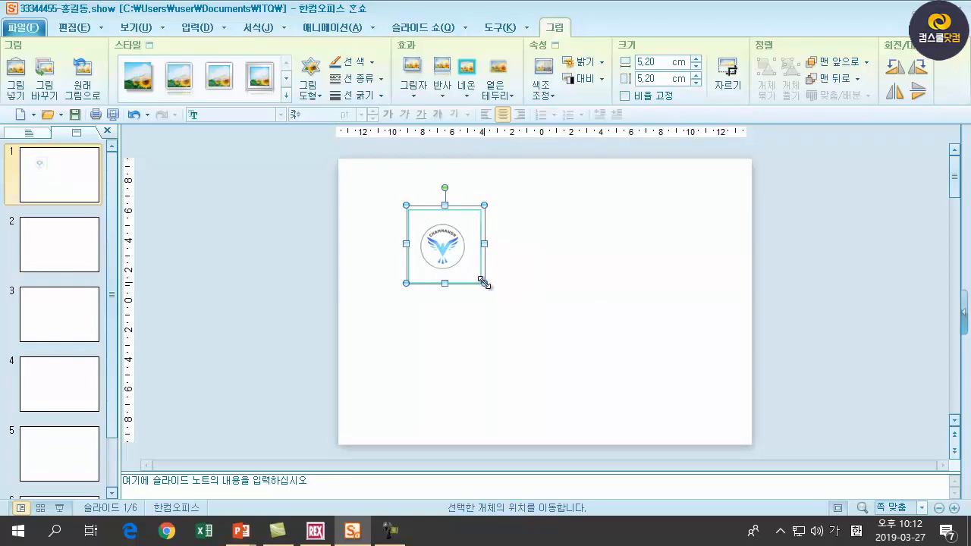
{"action": "left_click_drag", "start_coordinate": [484, 282], "coordinate": [566, 373]}
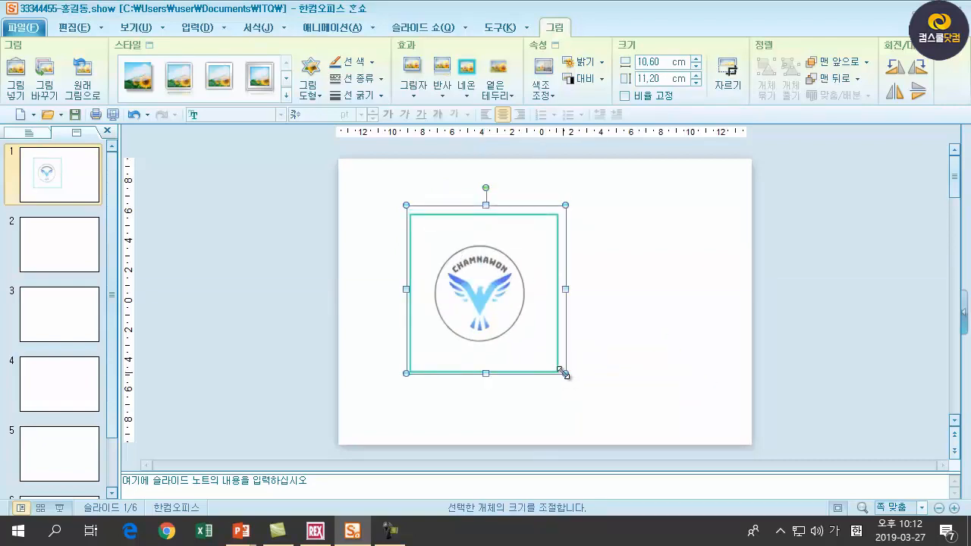
{"action": "left_click_drag", "start_coordinate": [563, 371], "coordinate": [480, 277]}
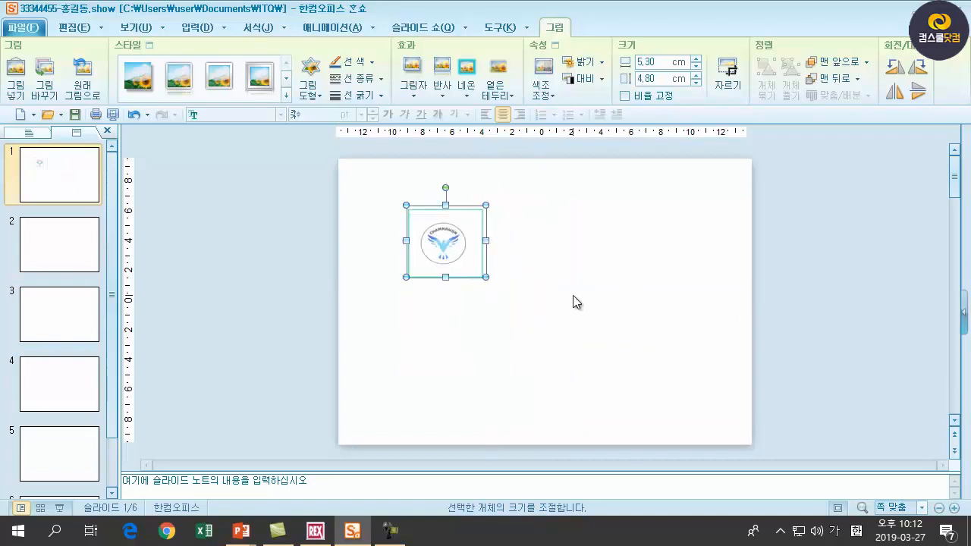
{"action": "left_click", "coordinate": [583, 301]}
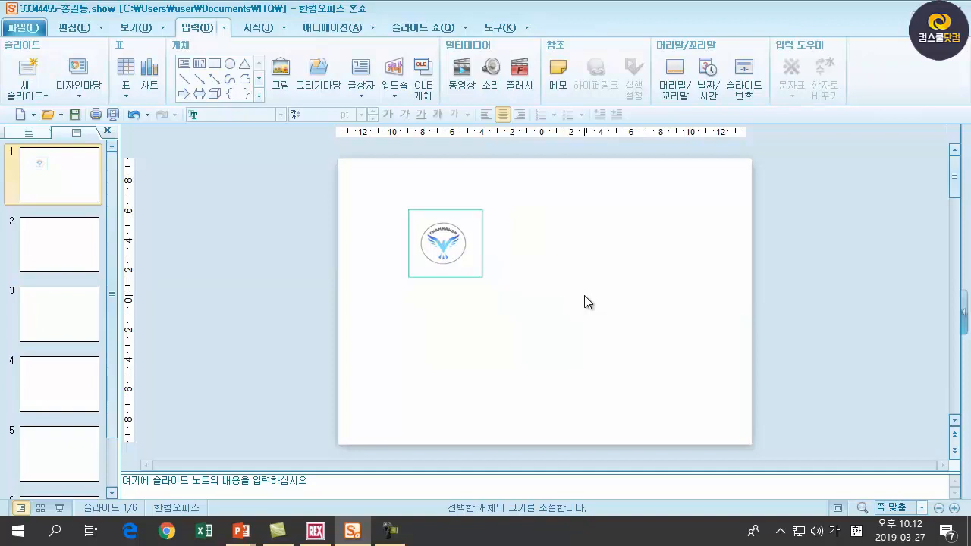
{"action": "left_click", "coordinate": [446, 255]}
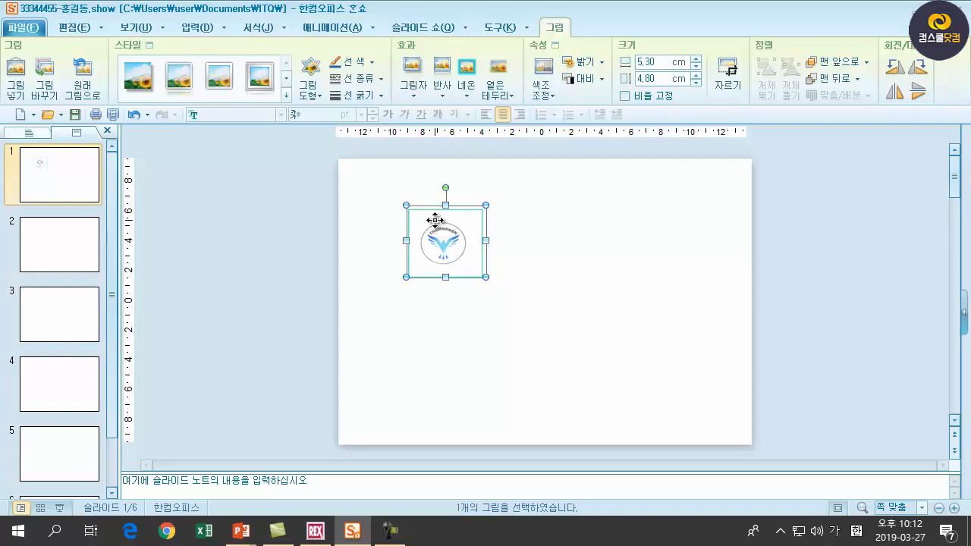
{"action": "left_click_drag", "start_coordinate": [434, 220], "coordinate": [351, 174]}
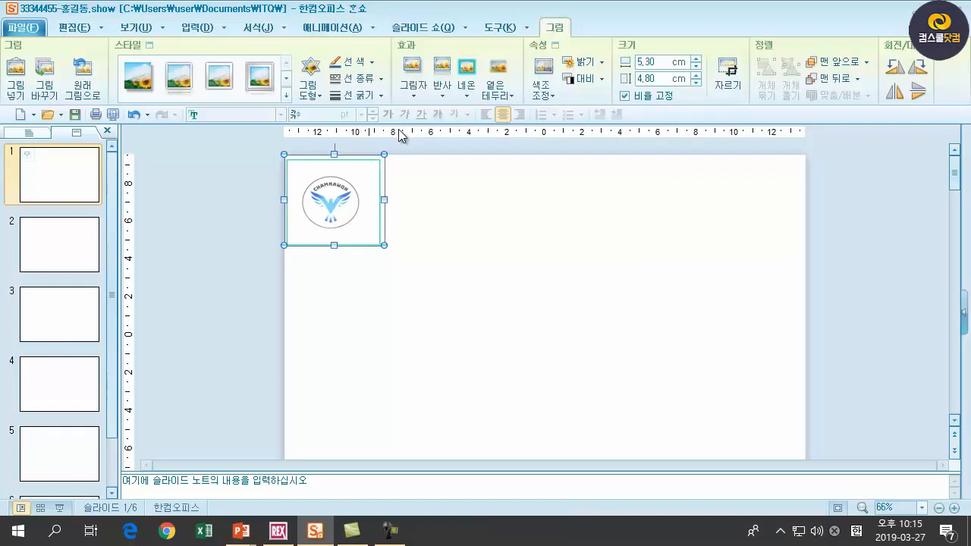
{"action": "left_click", "coordinate": [413, 101]}
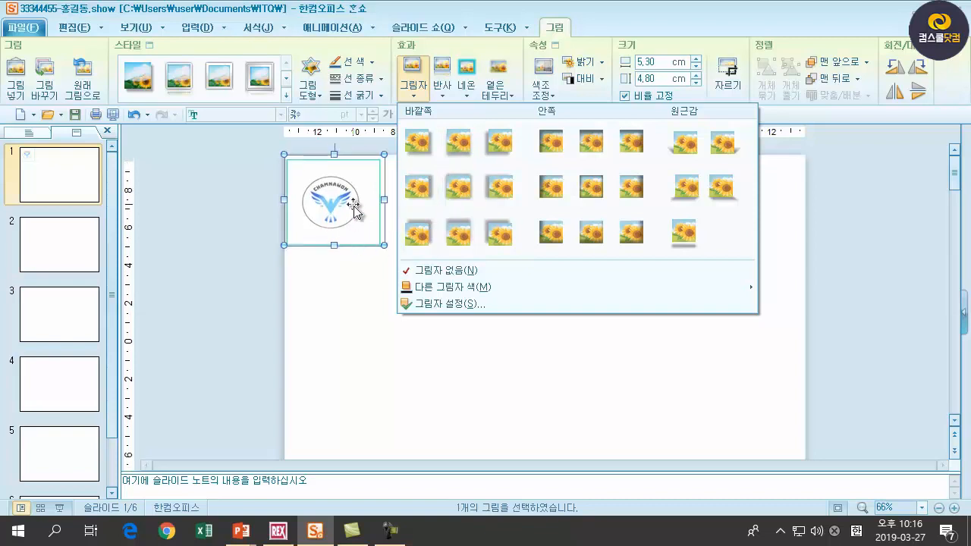
{"action": "left_click", "coordinate": [349, 292]}
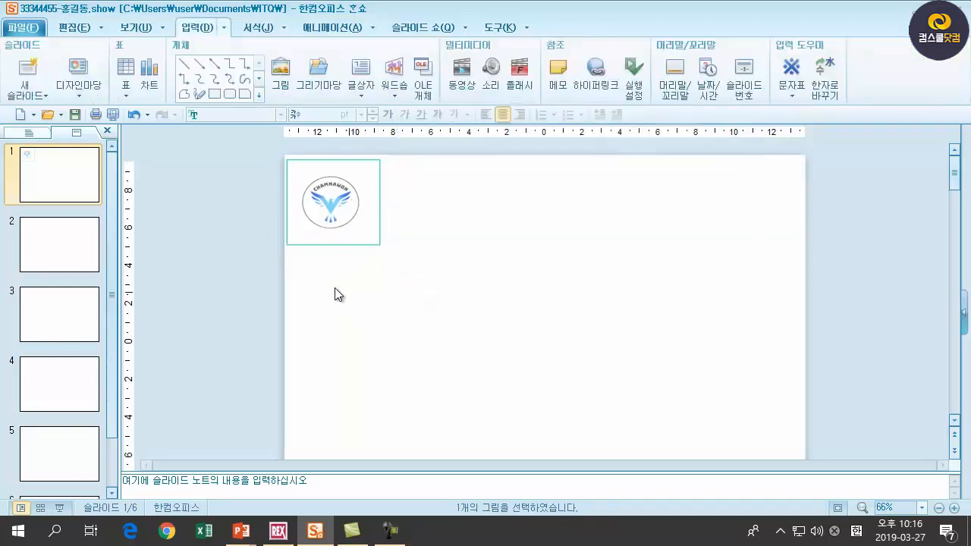
- Make the light blue of the bird in the logo transparent with 투명한 색 설정
{"action": "left_click", "coordinate": [326, 184]}
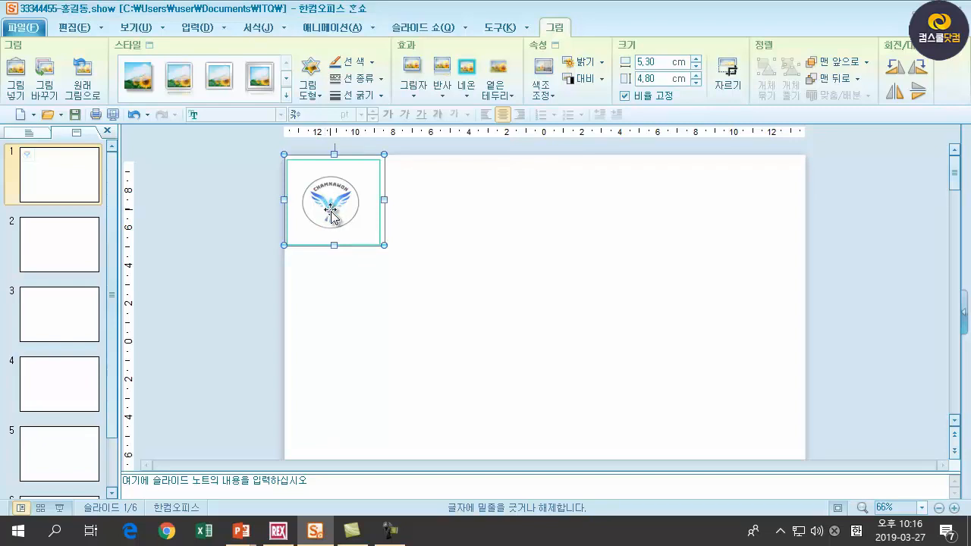
{"action": "left_click", "coordinate": [553, 97]}
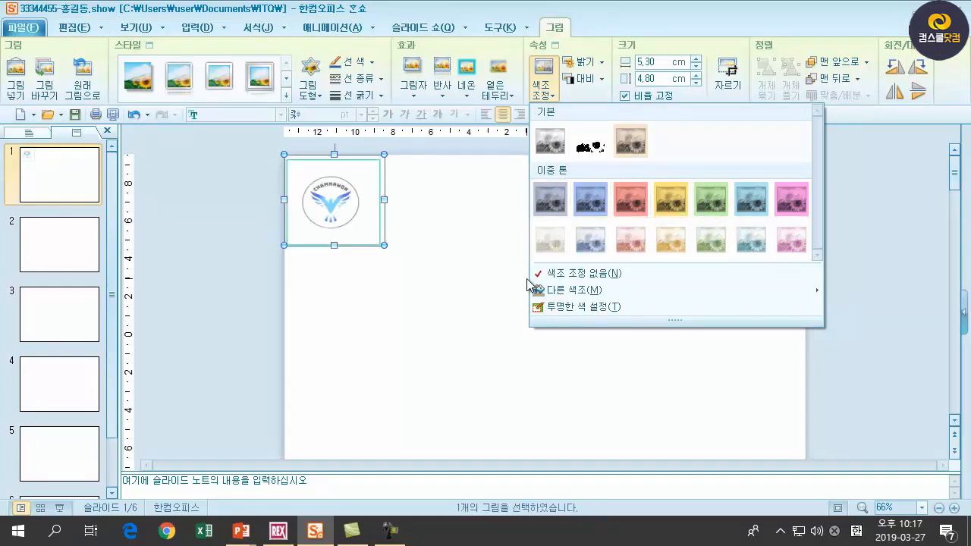
{"action": "left_click", "coordinate": [602, 308]}
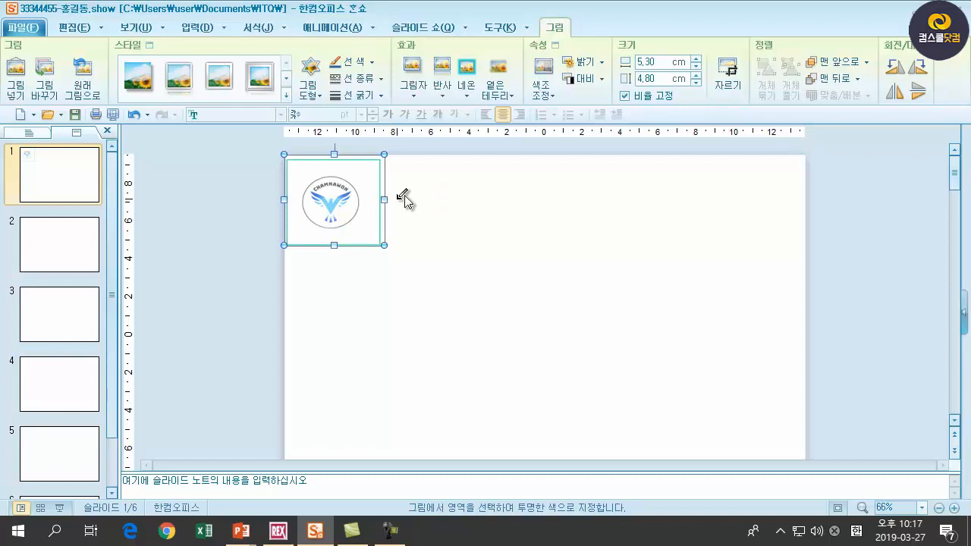
{"action": "left_click", "coordinate": [333, 206]}
{"action": "left_click", "coordinate": [406, 319]}
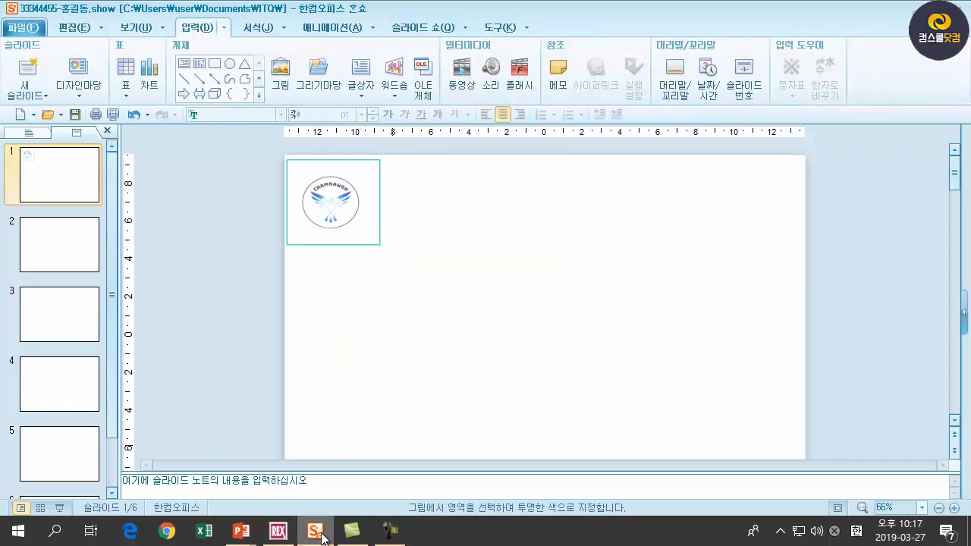
- Switch to the PowerPoint slide show, review the 워드숍 conditions for slide 1, mark them with the pen, and return to Hanshow
{"action": "mouse_move", "coordinate": [241, 530]}
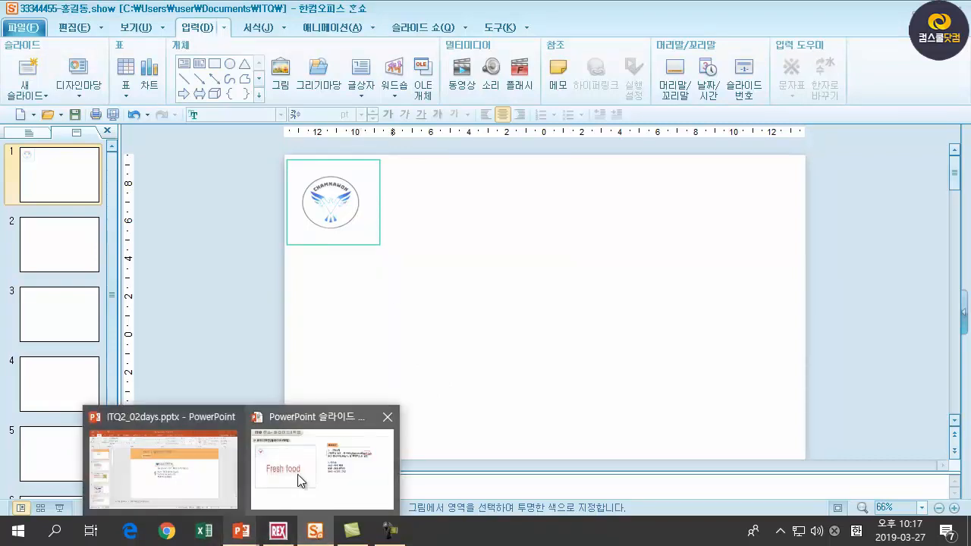
{"action": "left_click", "coordinate": [300, 478]}
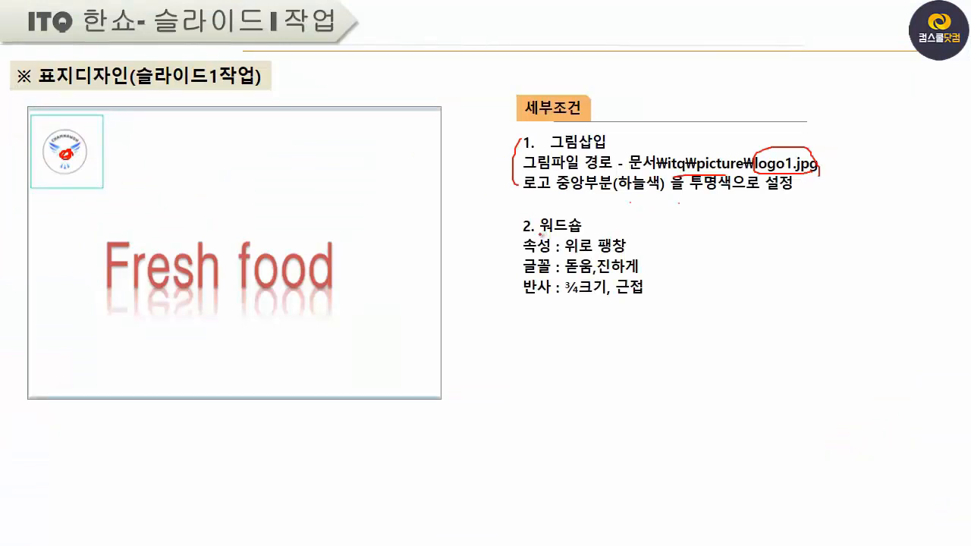
{"action": "mouse_move", "coordinate": [539, 235]}
{"action": "left_mouse_down"}
{"action": "mouse_move", "coordinate": [585, 228]}
{"action": "mouse_move", "coordinate": [519, 220]}
{"action": "mouse_move", "coordinate": [590, 233]}
{"action": "left_mouse_up"}
{"action": "left_click_drag", "start_coordinate": [522, 253], "coordinate": [625, 251]}
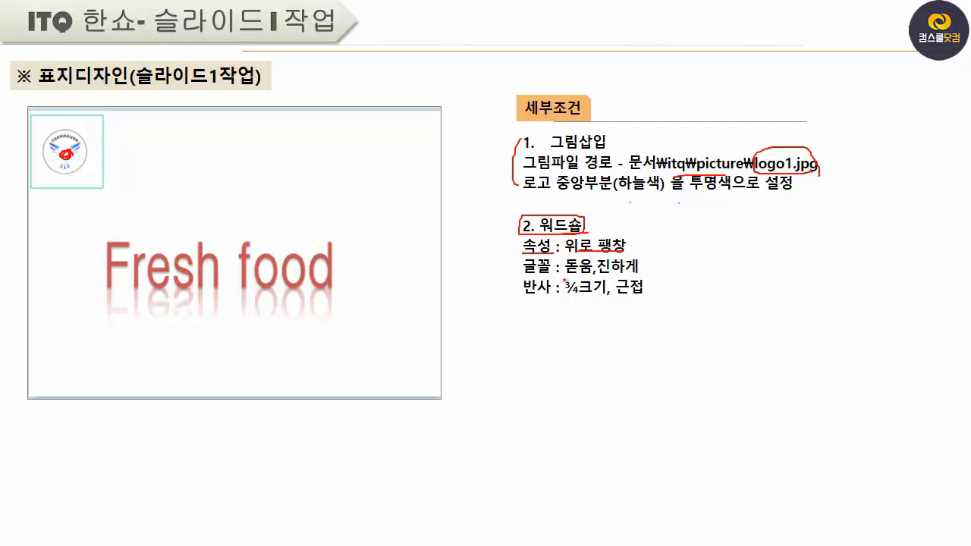
{"action": "left_click_drag", "start_coordinate": [531, 276], "coordinate": [552, 275]}
{"action": "left_click_drag", "start_coordinate": [93, 229], "coordinate": [135, 222]}
{"action": "mouse_move", "coordinate": [549, 293]}
{"action": "left_mouse_down"}
{"action": "mouse_move", "coordinate": [513, 304]}
{"action": "mouse_move", "coordinate": [547, 313]}
{"action": "mouse_move", "coordinate": [594, 300]}
{"action": "mouse_move", "coordinate": [667, 304]}
{"action": "left_mouse_up"}
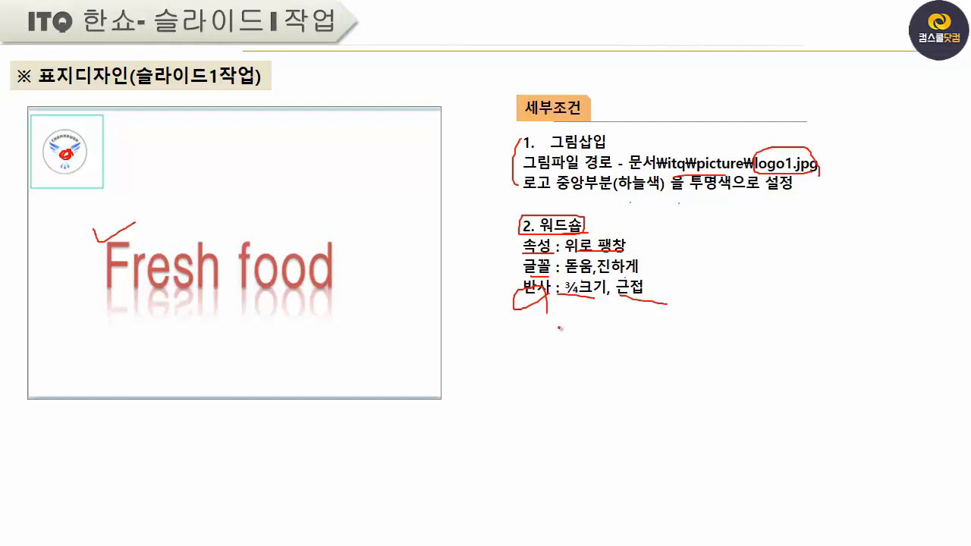
{"action": "right_click", "coordinate": [463, 313]}
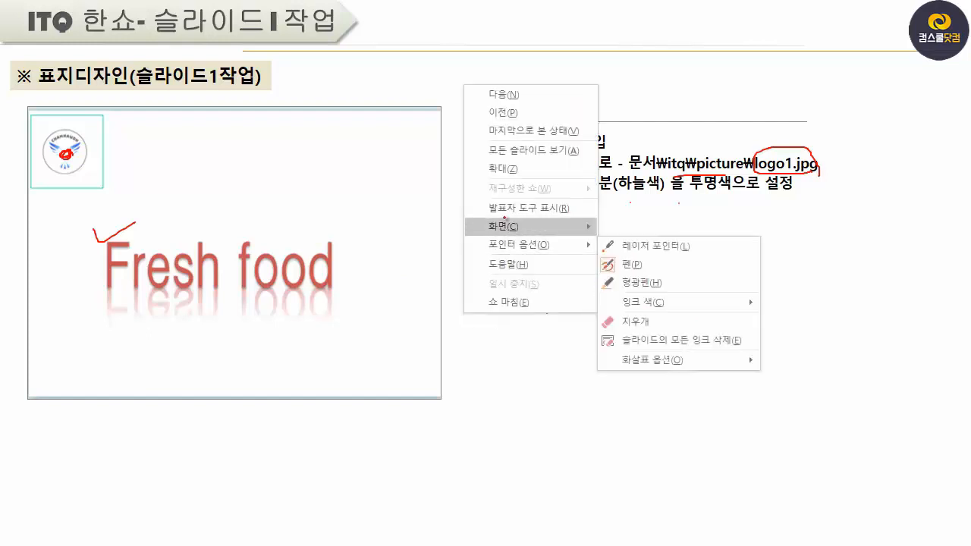
{"action": "mouse_move", "coordinate": [504, 225]}
{"action": "left_click", "coordinate": [663, 285]}
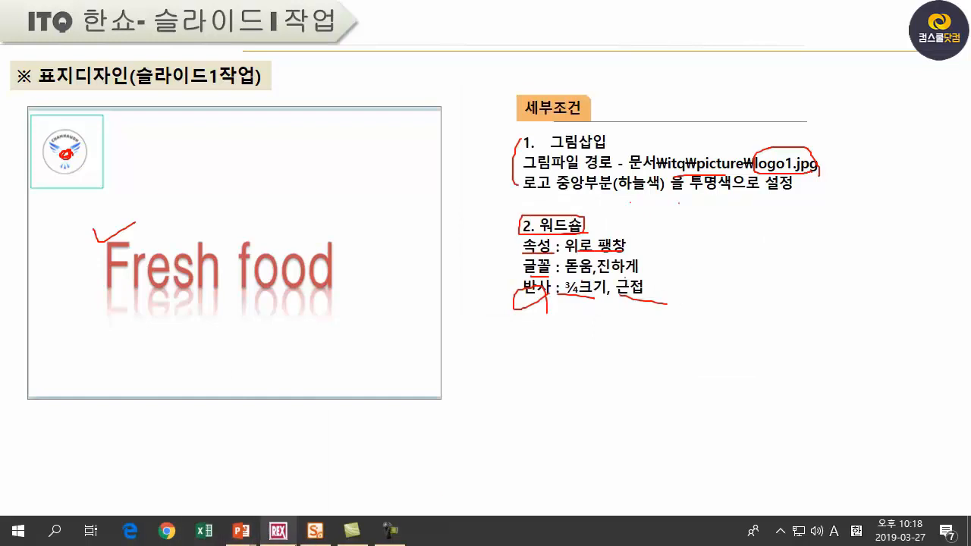
{"action": "left_click", "coordinate": [315, 533]}
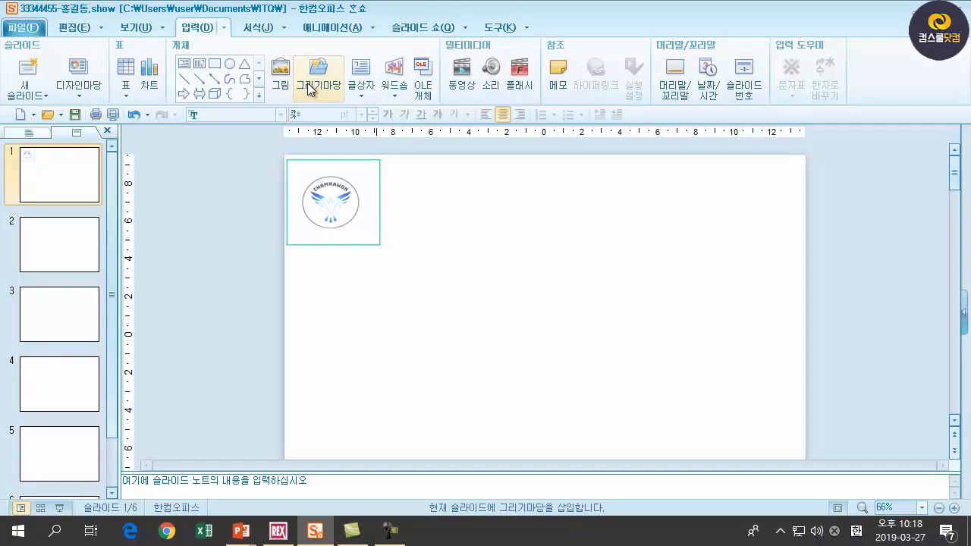
- Start a 워드숍 object in the plain red style on slide 1 with the text Fresh food
{"action": "left_click", "coordinate": [397, 89]}
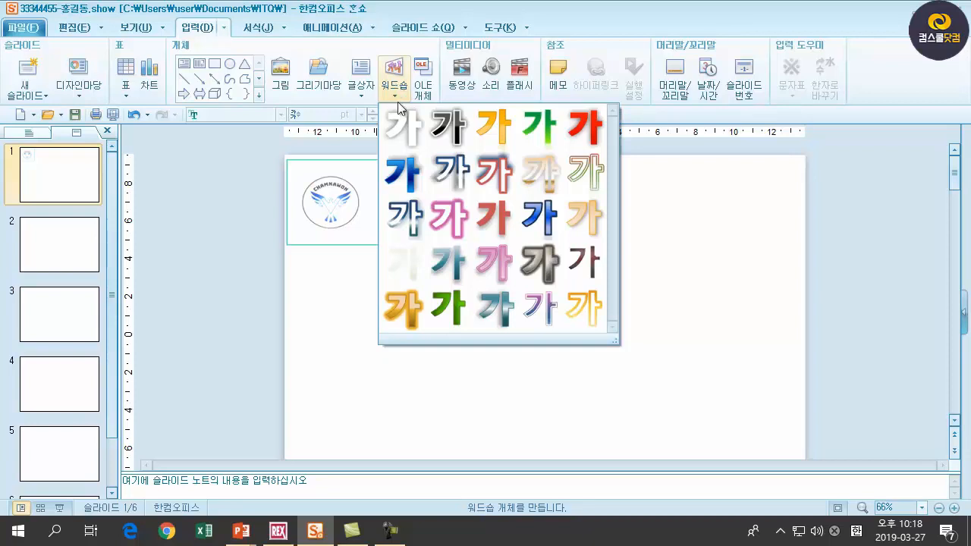
{"action": "left_click", "coordinate": [493, 216]}
{"action": "left_click_drag", "start_coordinate": [432, 182], "coordinate": [593, 199]}
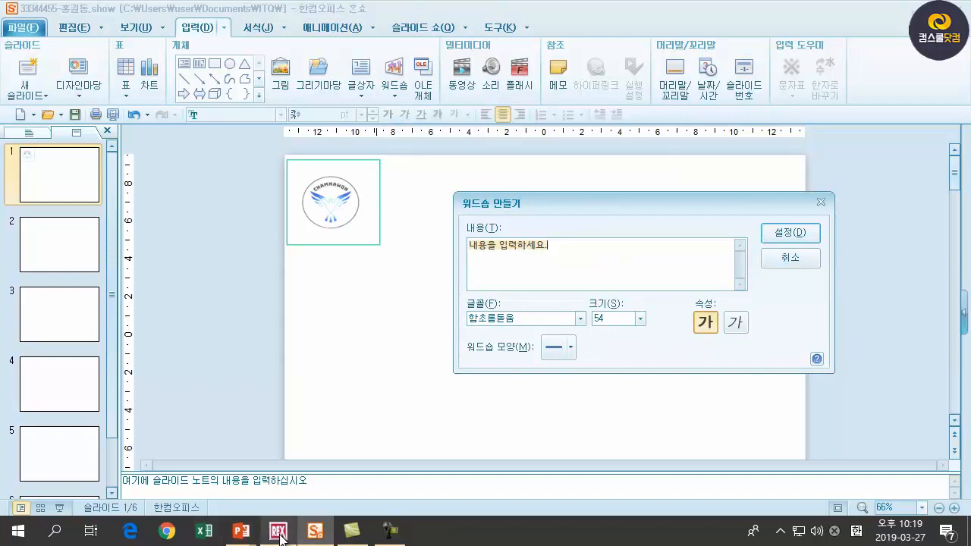
{"action": "mouse_move", "coordinate": [256, 526]}
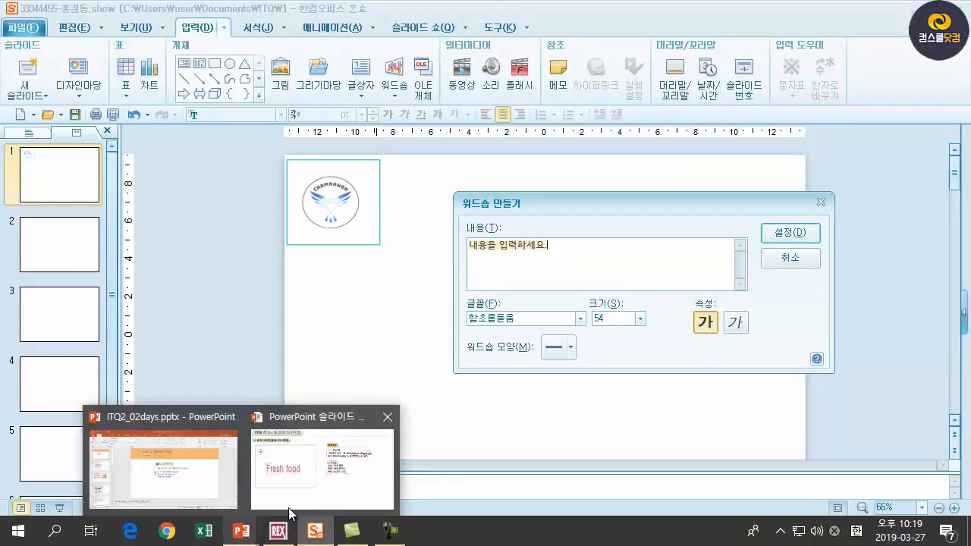
{"action": "left_click", "coordinate": [311, 462]}
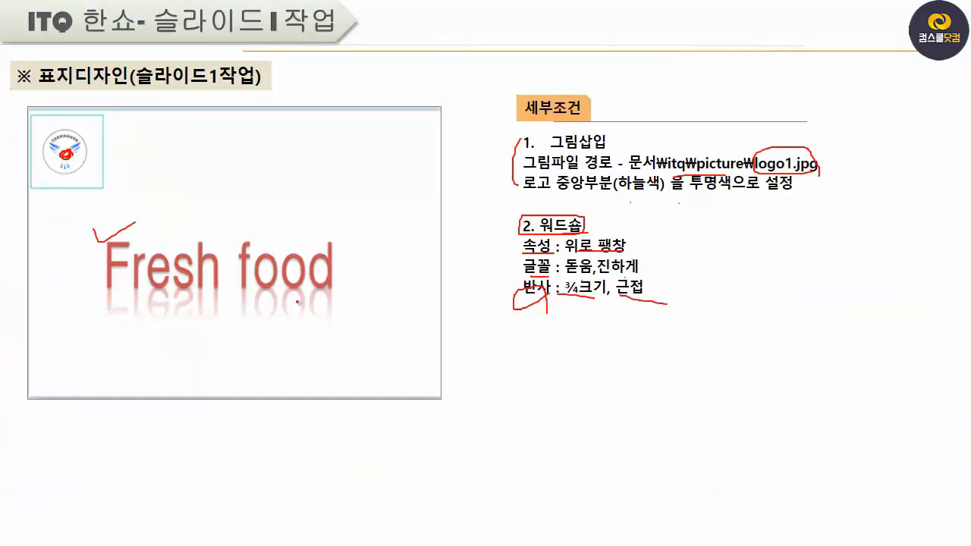
{"action": "right_click", "coordinate": [423, 376]}
{"action": "mouse_move", "coordinate": [490, 284]}
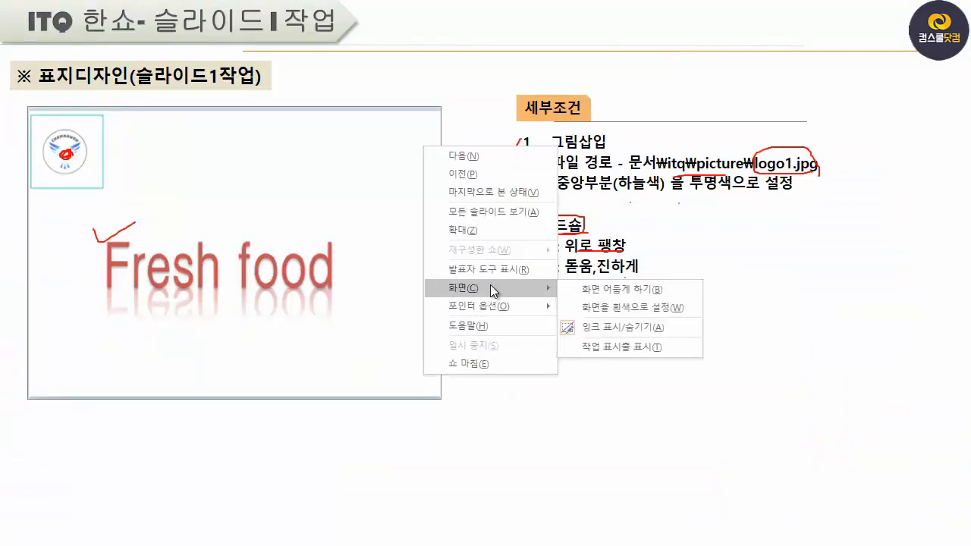
{"action": "left_click", "coordinate": [645, 348]}
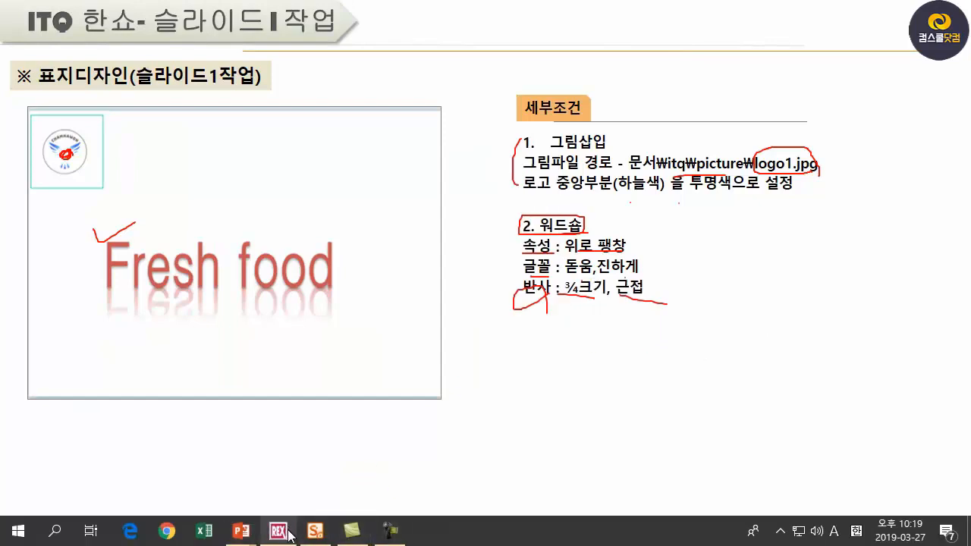
{"action": "left_click", "coordinate": [314, 531]}
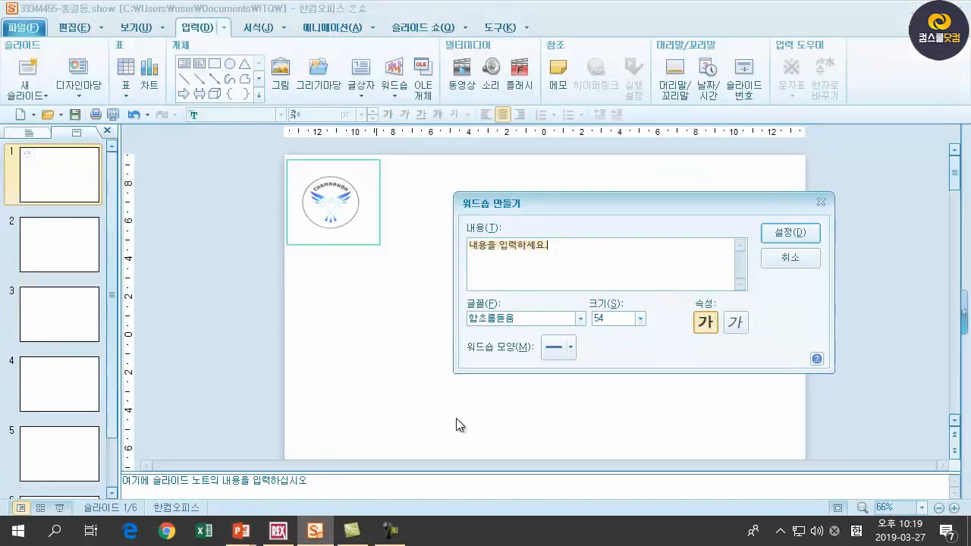
{"action": "type", "text": "ㅡ"}
{"action": "key", "text": "BackSpace"}
{"action": "type", "text": "Fresh food"}
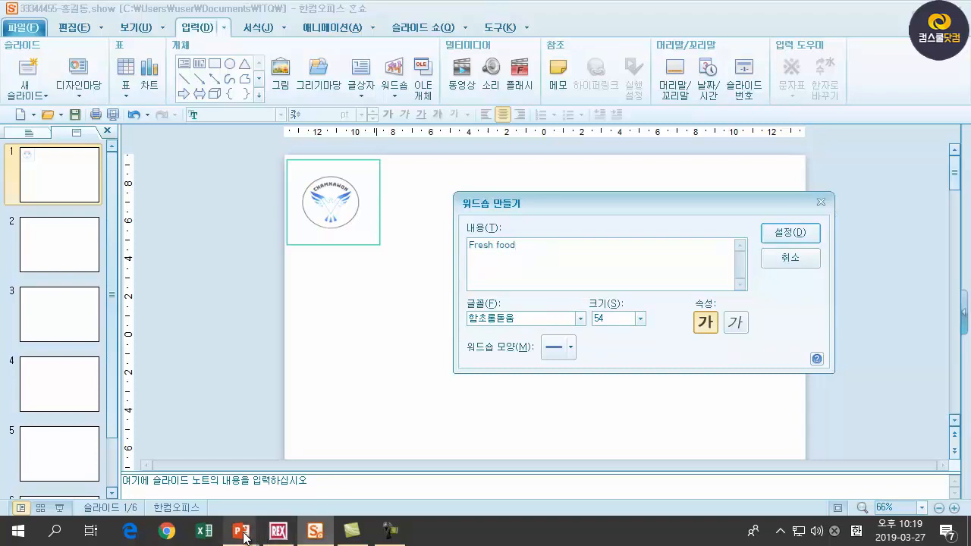
- Check the font condition in the PowerPoint slide show, and set the Fresh food text to bold 돋움 in Hanshow
{"action": "mouse_move", "coordinate": [244, 536]}
{"action": "left_click", "coordinate": [333, 468]}
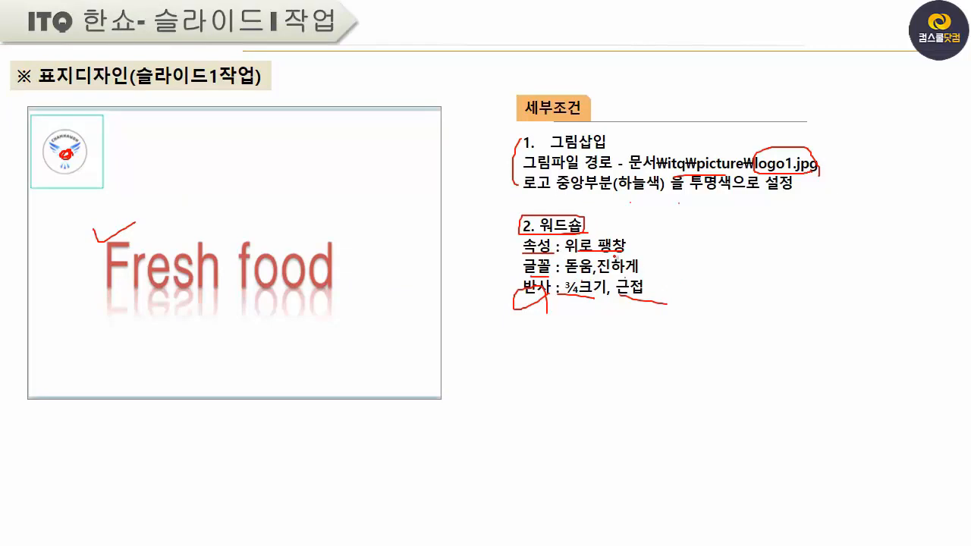
{"action": "right_click", "coordinate": [428, 324]}
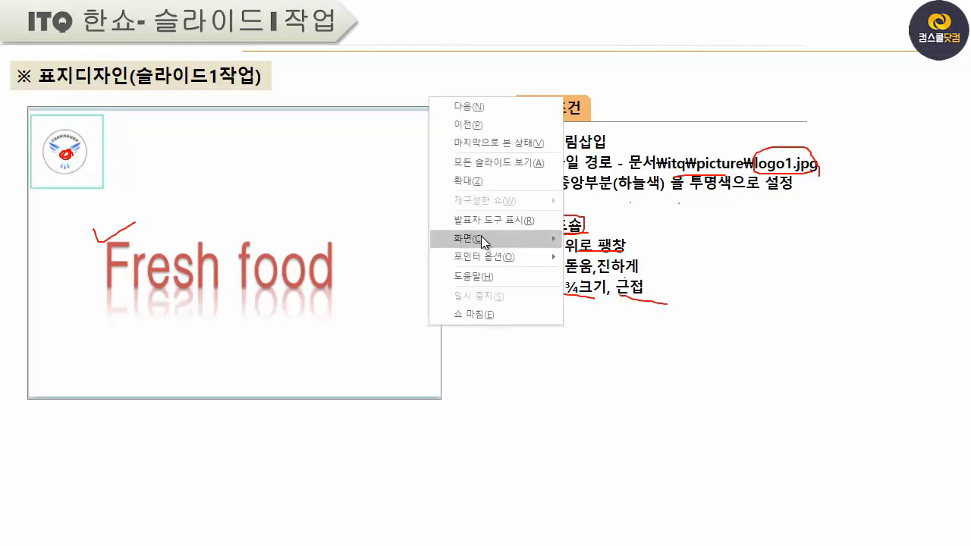
{"action": "mouse_move", "coordinate": [481, 236]}
{"action": "left_click", "coordinate": [621, 303]}
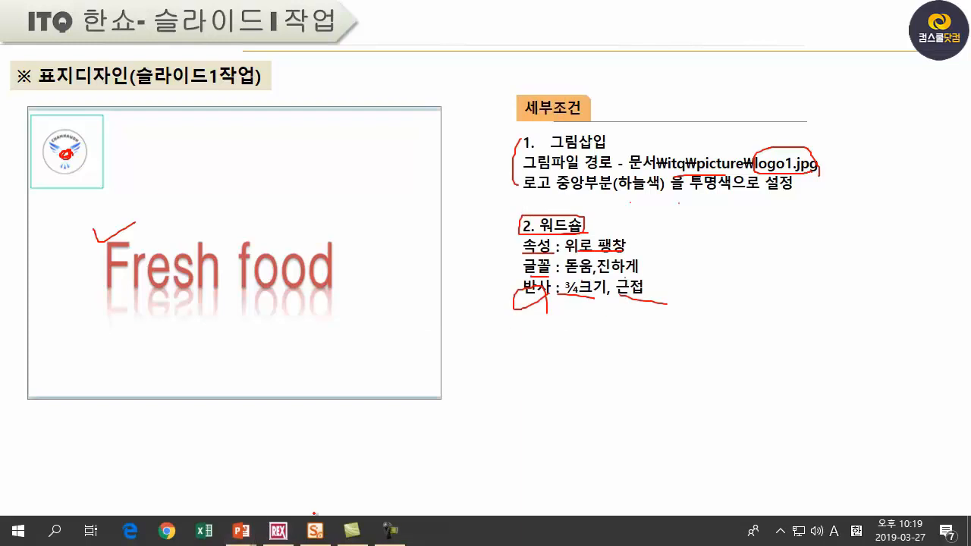
{"action": "left_click", "coordinate": [315, 531]}
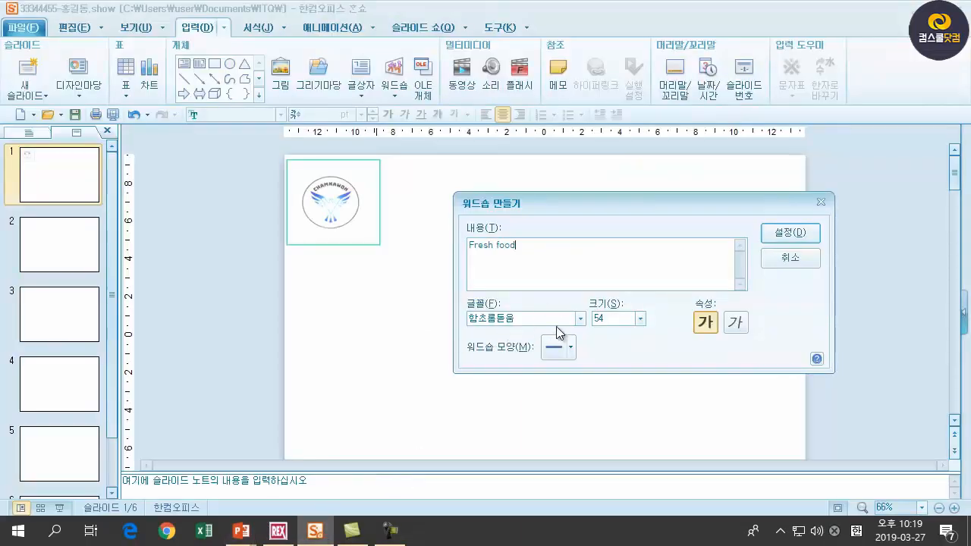
{"action": "left_click", "coordinate": [525, 319]}
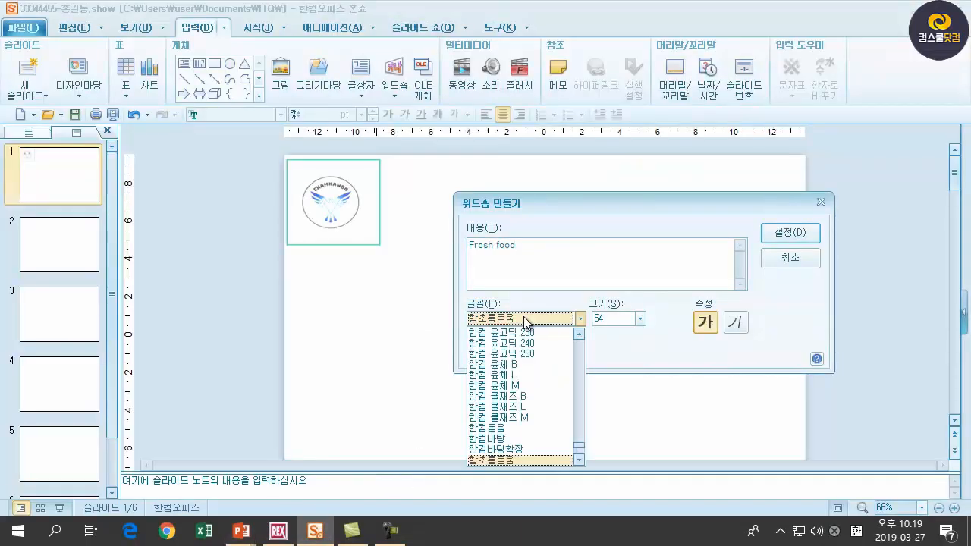
{"action": "key", "text": "h"}
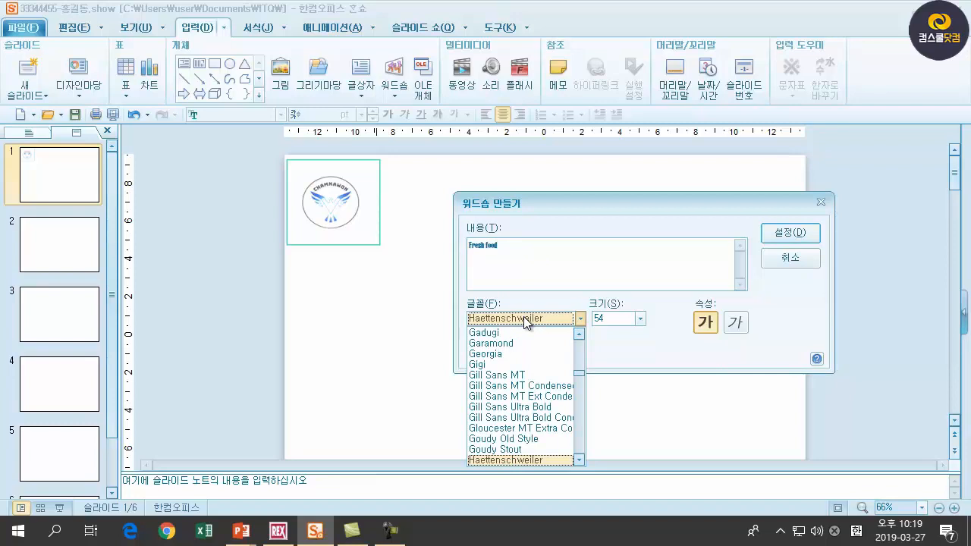
{"action": "type", "text": "돋움"}
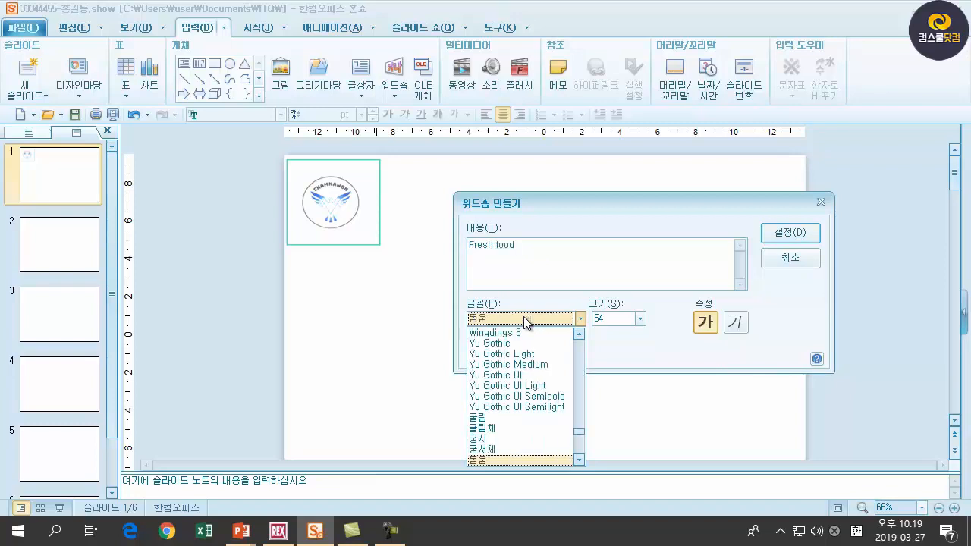
{"action": "scroll", "coordinate": [493, 334], "scroll_direction": "up", "scroll_amount": 2}
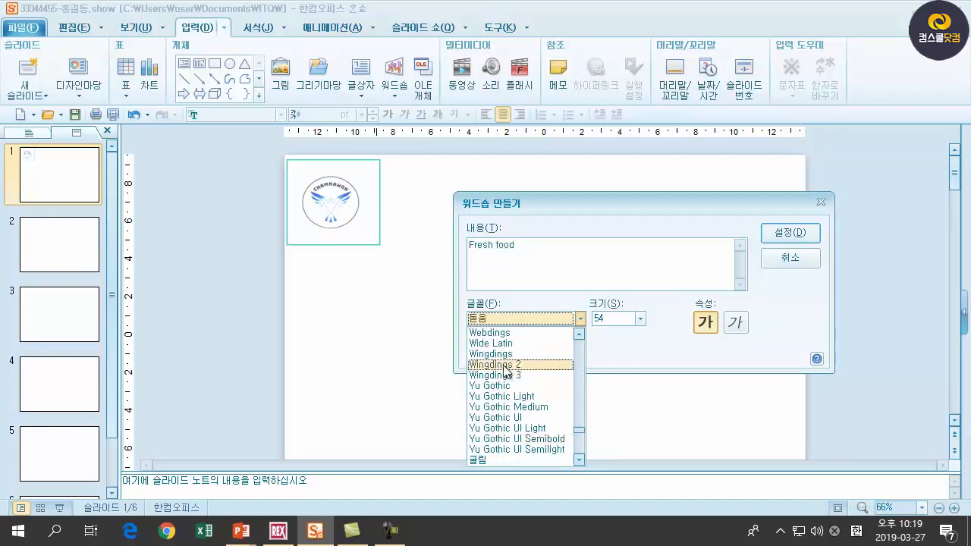
{"action": "scroll", "coordinate": [506, 327], "scroll_direction": "up", "scroll_amount": 4}
{"action": "key", "text": "Down"}
{"action": "scroll", "coordinate": [506, 322], "scroll_direction": "up", "scroll_amount": 5}
{"action": "scroll", "coordinate": [502, 319], "scroll_direction": "up", "scroll_amount": 4}
{"action": "key", "text": "Up"}
{"action": "scroll", "coordinate": [508, 324], "scroll_direction": "up", "scroll_amount": 3}
{"action": "scroll", "coordinate": [508, 330], "scroll_direction": "up", "scroll_amount": 3}
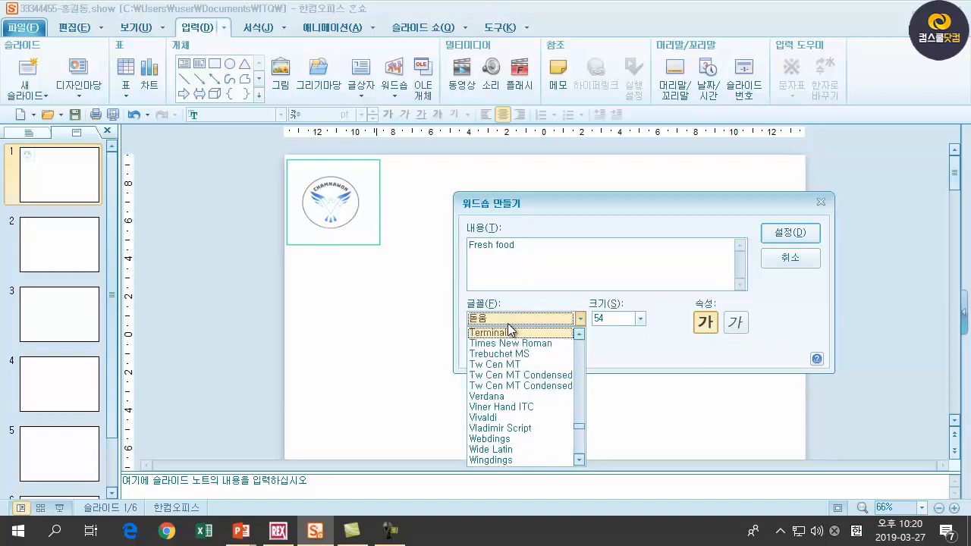
{"action": "left_click", "coordinate": [706, 324]}
{"action": "left_click", "coordinate": [706, 323]}
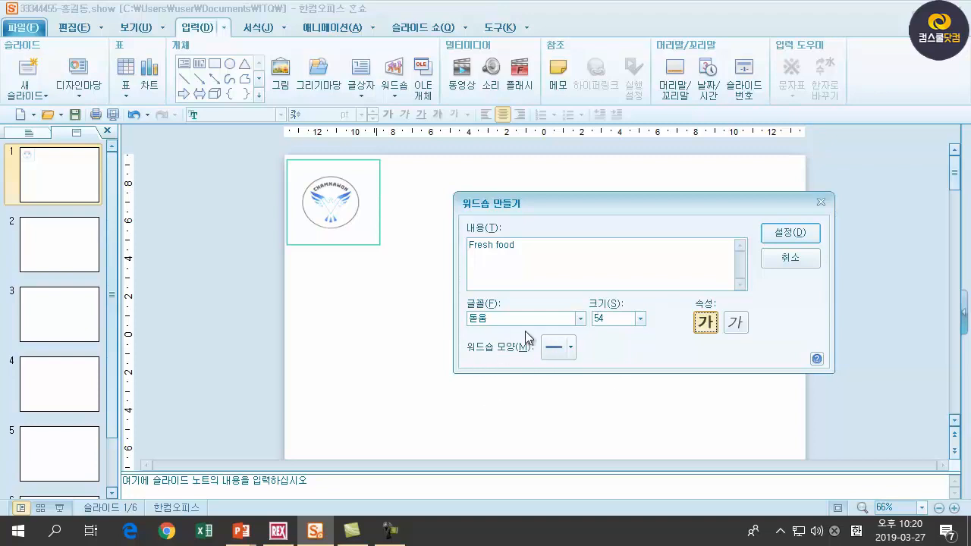
- Choose the 위로 팽창 shape for the Fresh food text and create the 워드숍 object on slide 1
{"action": "left_click", "coordinate": [570, 349]}
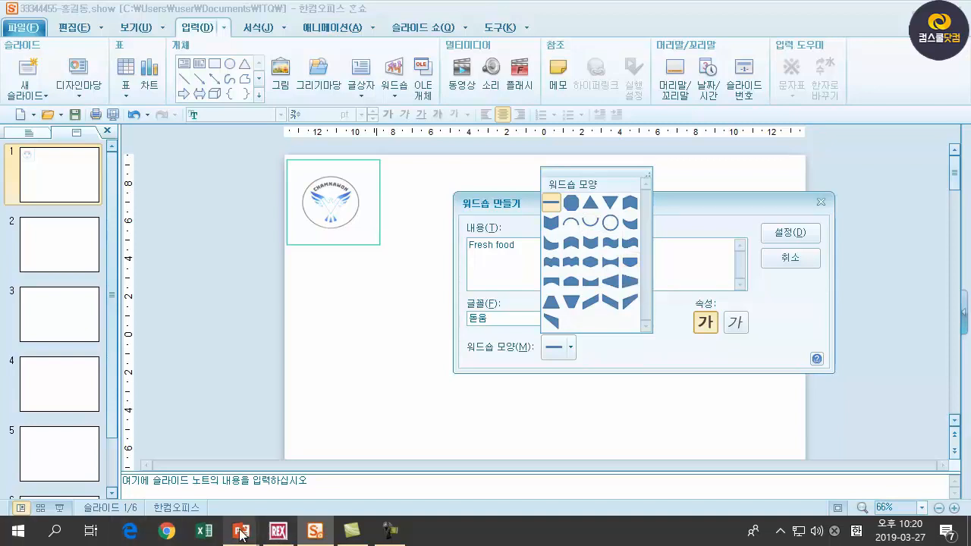
{"action": "mouse_move", "coordinate": [241, 533]}
{"action": "mouse_move", "coordinate": [345, 489]}
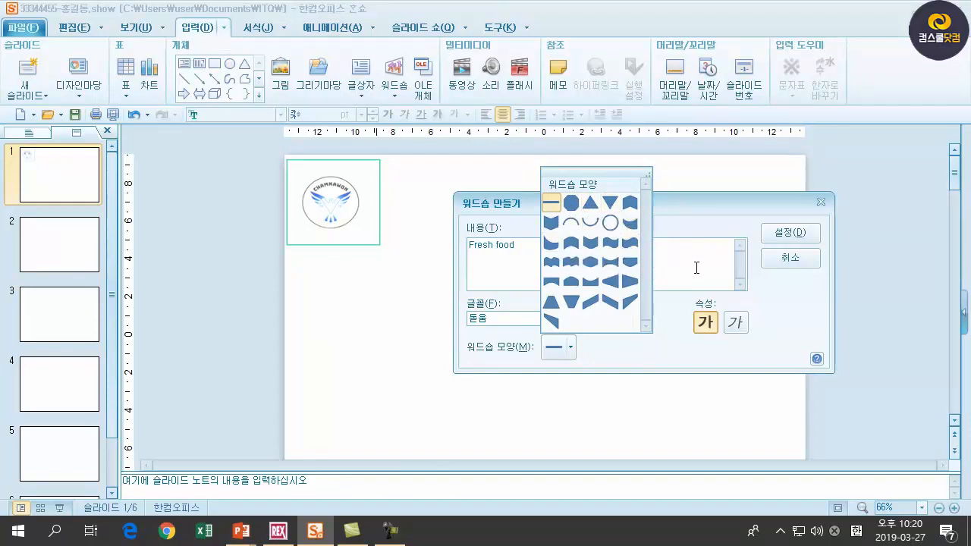
{"action": "left_click", "coordinate": [570, 282]}
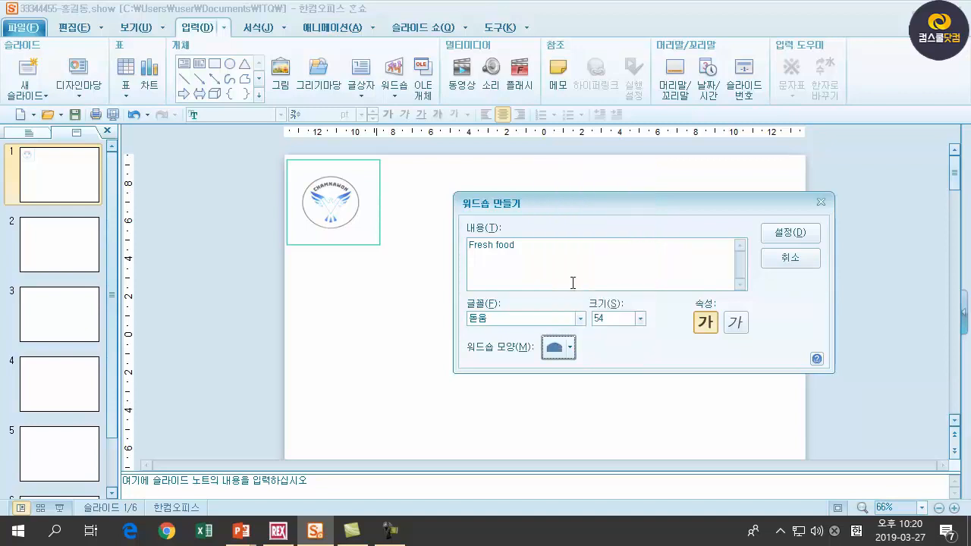
{"action": "left_click", "coordinate": [785, 233]}
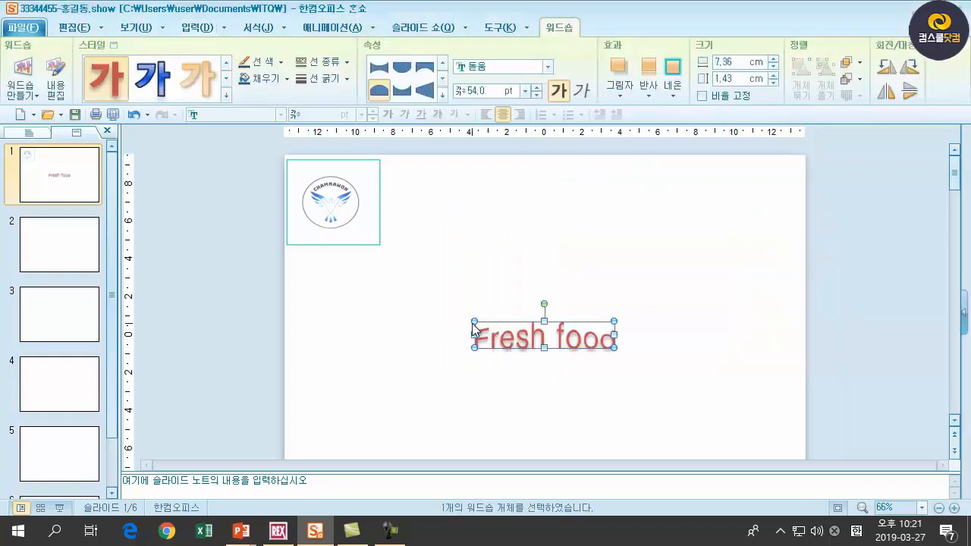
- Enlarge the Fresh food 워드숍 to about 16.37 cm by 3.40 cm and place it across the middle of slide 1
{"action": "left_click_drag", "start_coordinate": [510, 327], "coordinate": [456, 314]}
{"action": "left_click_drag", "start_coordinate": [560, 335], "coordinate": [615, 348]}
{"action": "left_click", "coordinate": [583, 376]}
{"action": "left_click", "coordinate": [543, 343]}
{"action": "left_click_drag", "start_coordinate": [422, 308], "coordinate": [384, 297]}
{"action": "left_click_drag", "start_coordinate": [615, 347], "coordinate": [662, 361]}
{"action": "mouse_move", "coordinate": [479, 343]}
{"action": "left_mouse_down"}
{"action": "mouse_move", "coordinate": [455, 342]}
{"action": "mouse_move", "coordinate": [460, 348]}
{"action": "left_mouse_up"}
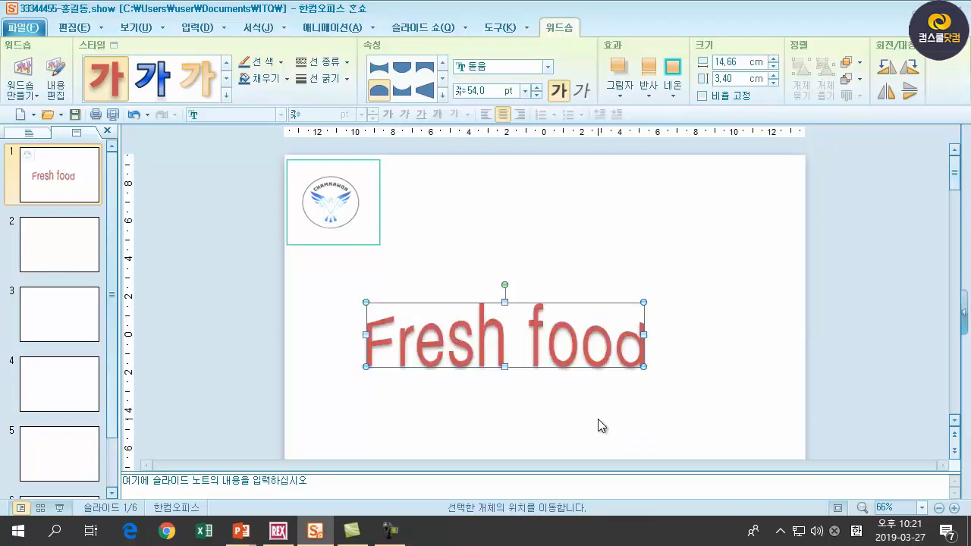
{"action": "left_click_drag", "start_coordinate": [366, 334], "coordinate": [334, 334]}
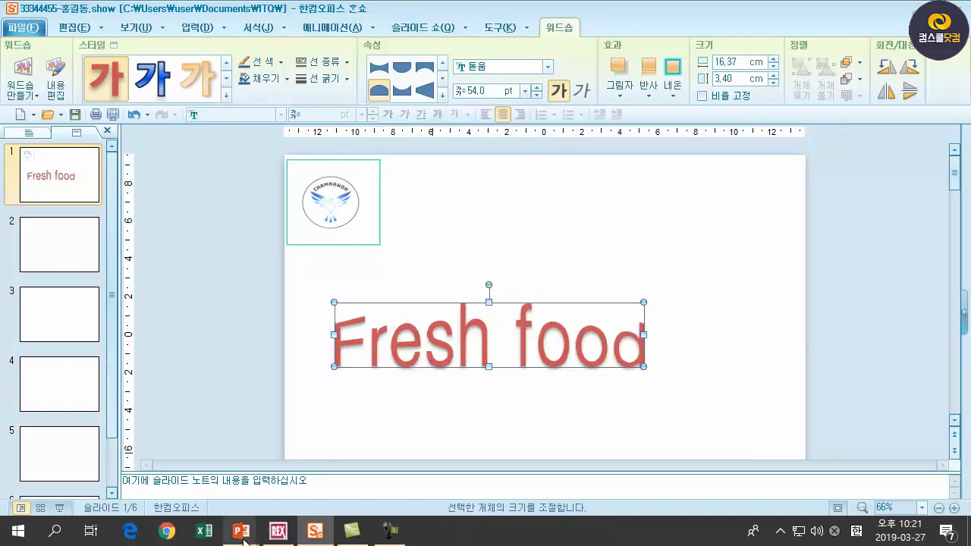
- Check the reflection condition in the PowerPoint slide show, marking 반사 ¾크기, 근접 and the mirrored part of the Fresh food sample
{"action": "mouse_move", "coordinate": [243, 534]}
{"action": "left_click", "coordinate": [311, 491]}
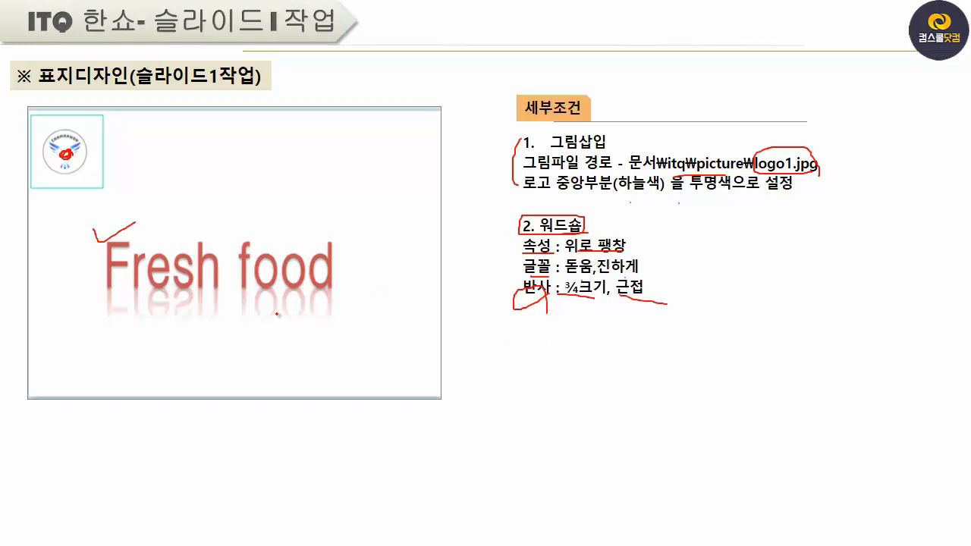
{"action": "mouse_move", "coordinate": [219, 260]}
{"action": "left_mouse_down"}
{"action": "mouse_move", "coordinate": [224, 220]}
{"action": "mouse_move", "coordinate": [254, 236]}
{"action": "left_mouse_up"}
{"action": "left_click_drag", "start_coordinate": [522, 304], "coordinate": [656, 301]}
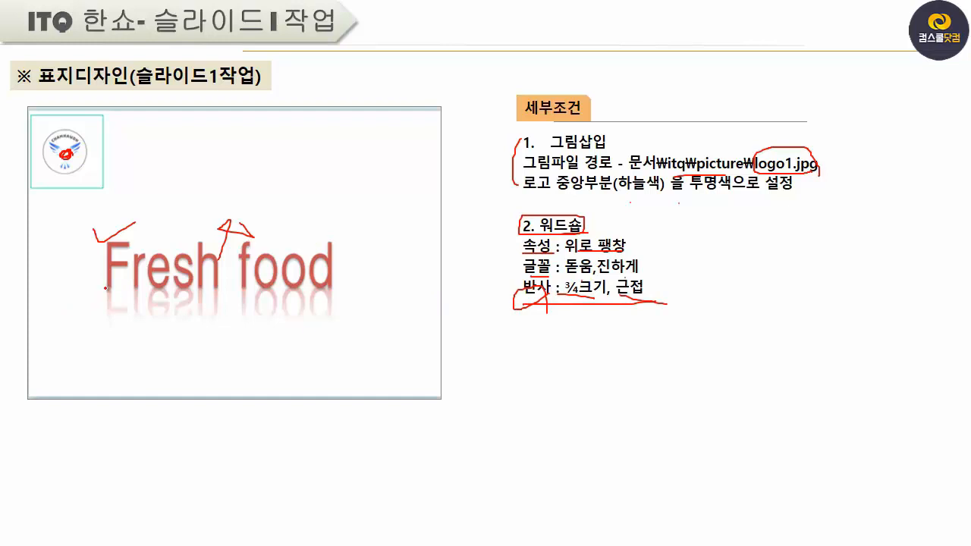
{"action": "mouse_move", "coordinate": [108, 307]}
{"action": "left_mouse_down"}
{"action": "mouse_move", "coordinate": [128, 318]}
{"action": "mouse_move", "coordinate": [358, 304]}
{"action": "mouse_move", "coordinate": [84, 336]}
{"action": "mouse_move", "coordinate": [122, 297]}
{"action": "left_mouse_up"}
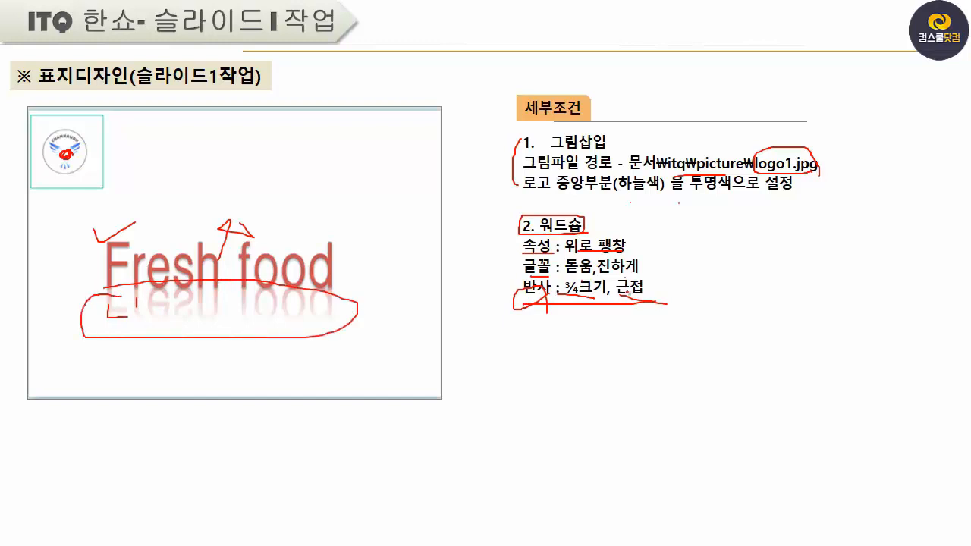
{"action": "right_click", "coordinate": [605, 298]}
{"action": "mouse_move", "coordinate": [661, 211]}
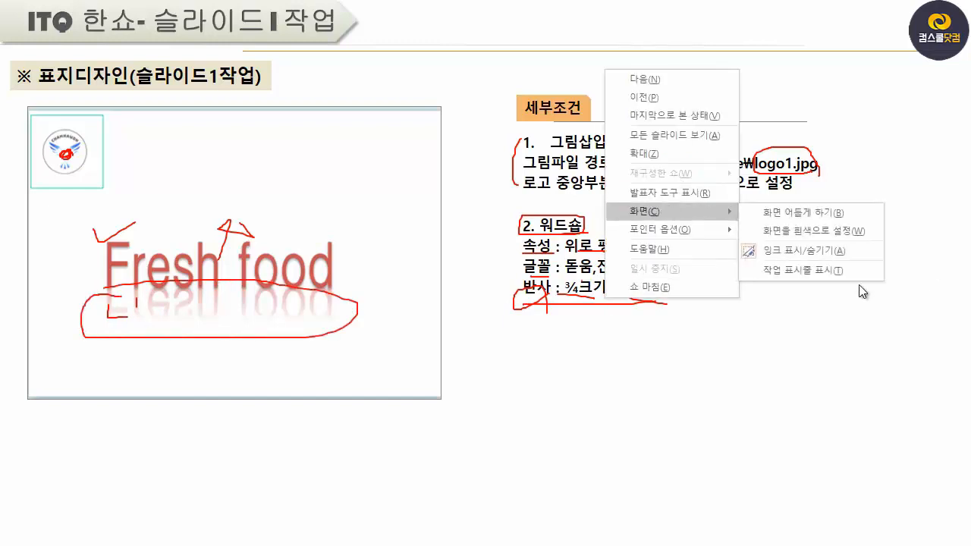
{"action": "left_click", "coordinate": [833, 274]}
- In Hanshow, move the Fresh food 워드숍 slightly down and apply the ¾ 크기, 근접 reflection to it
{"action": "left_click", "coordinate": [315, 529]}
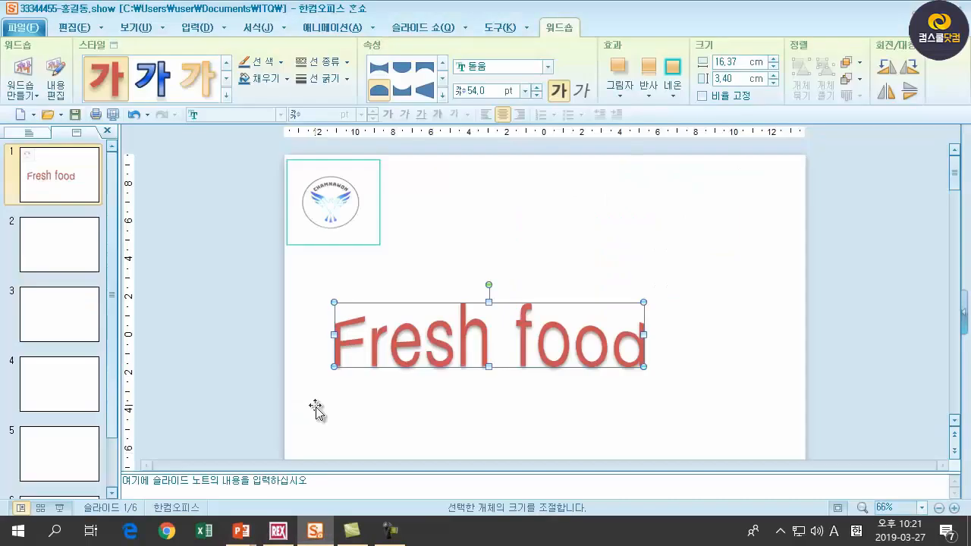
{"action": "left_click_drag", "start_coordinate": [461, 302], "coordinate": [461, 311]}
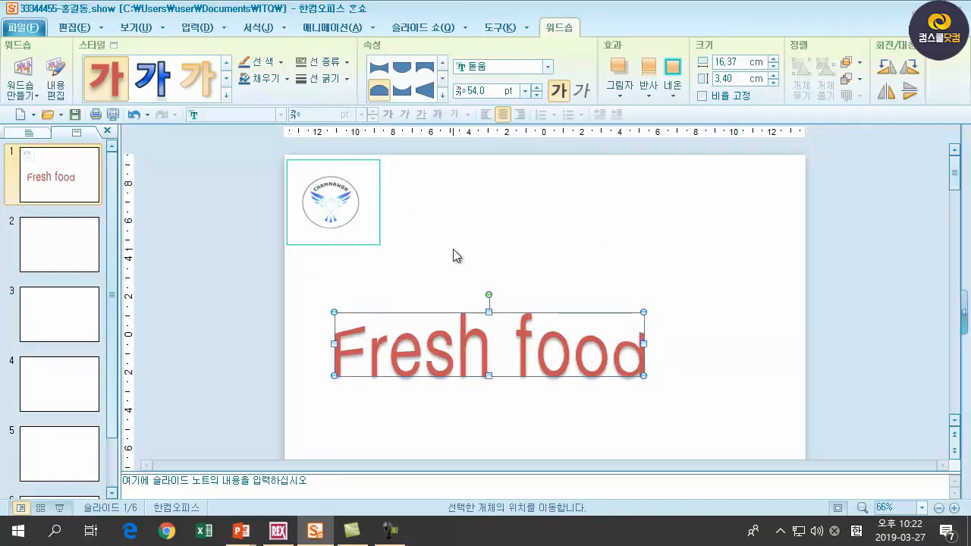
{"action": "left_click", "coordinate": [649, 97]}
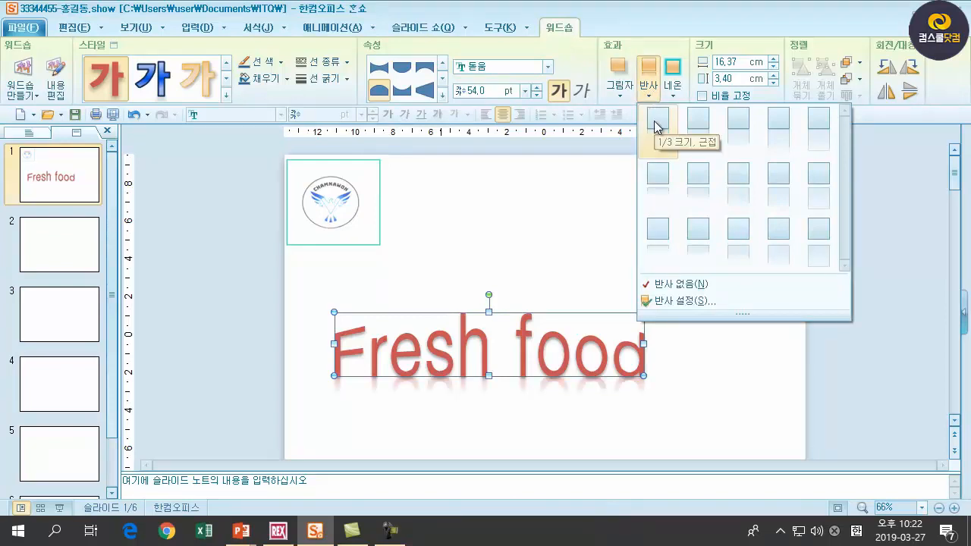
{"action": "left_click", "coordinate": [737, 126]}
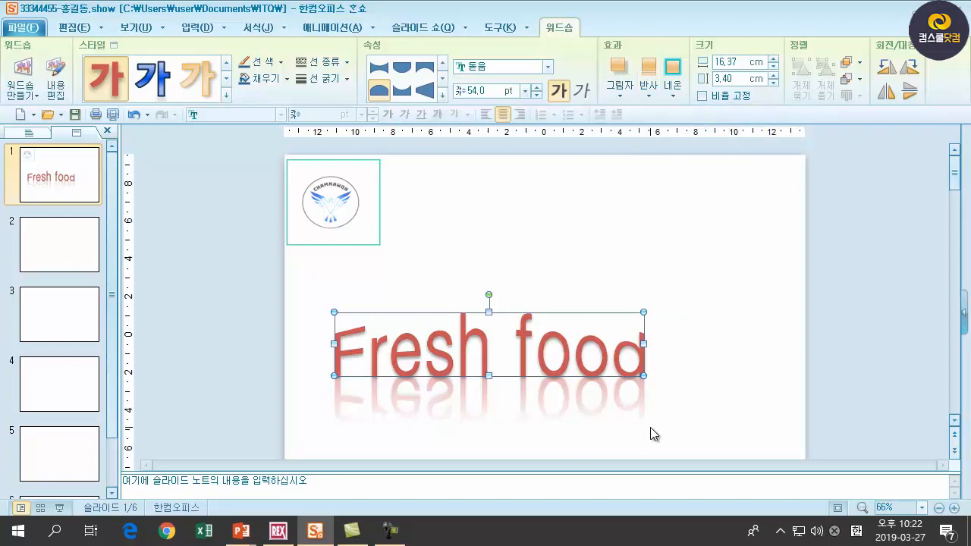
{"action": "left_click", "coordinate": [717, 407]}
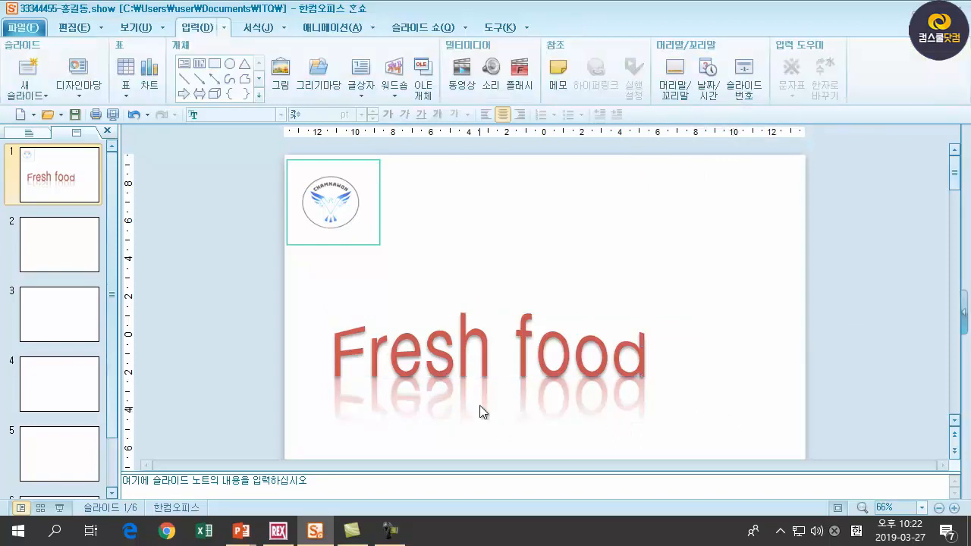
- Set the line type of the Fresh food 워드숍 to 선 없음
{"action": "left_click", "coordinate": [567, 365]}
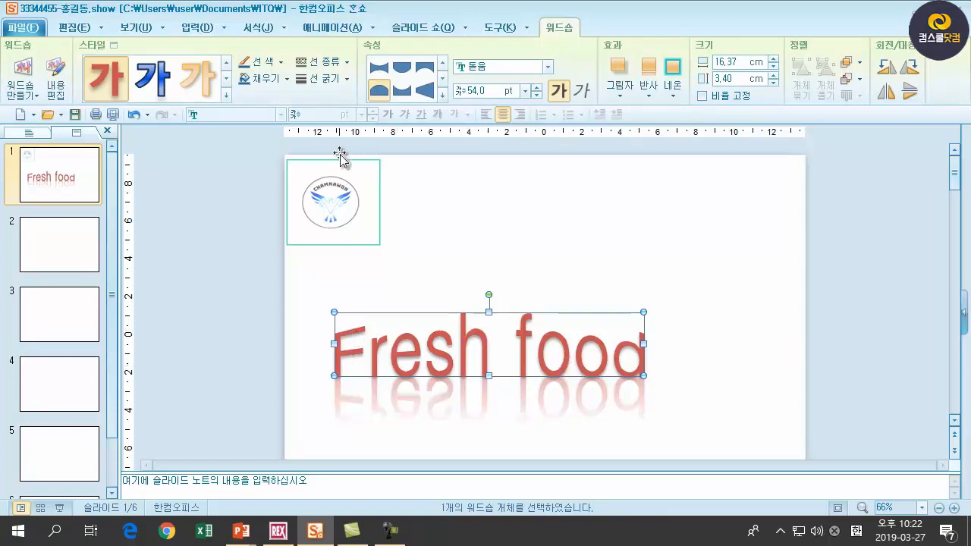
{"action": "left_click", "coordinate": [347, 64]}
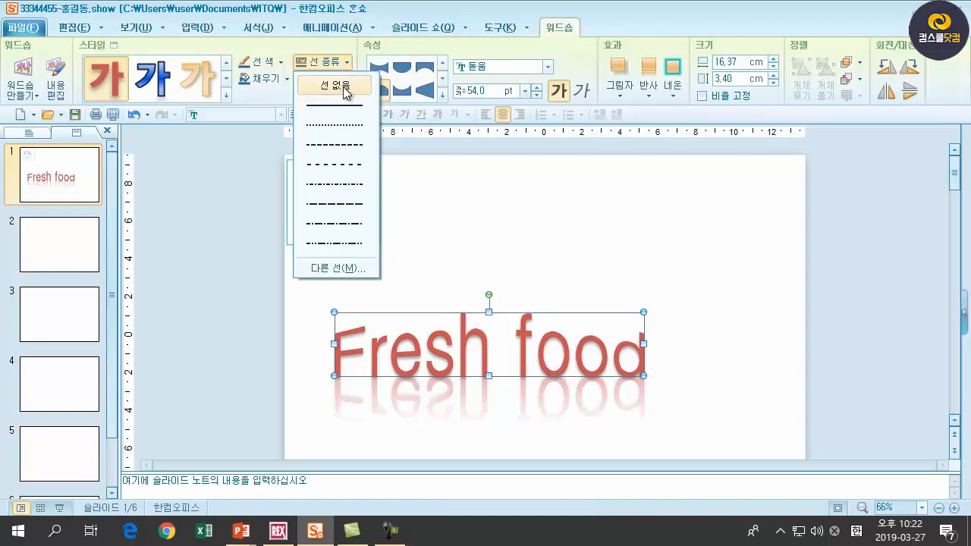
{"action": "left_click", "coordinate": [345, 86]}
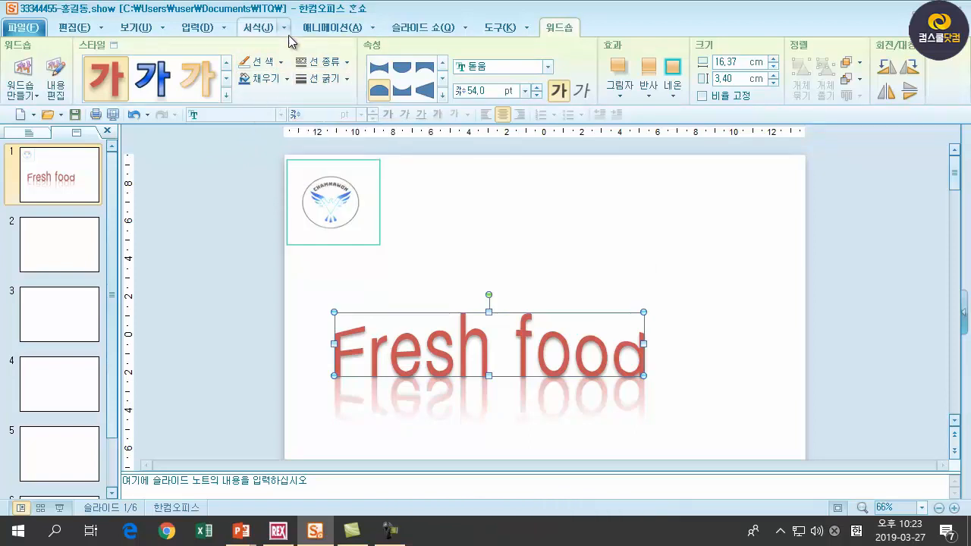
{"action": "left_click", "coordinate": [282, 64]}
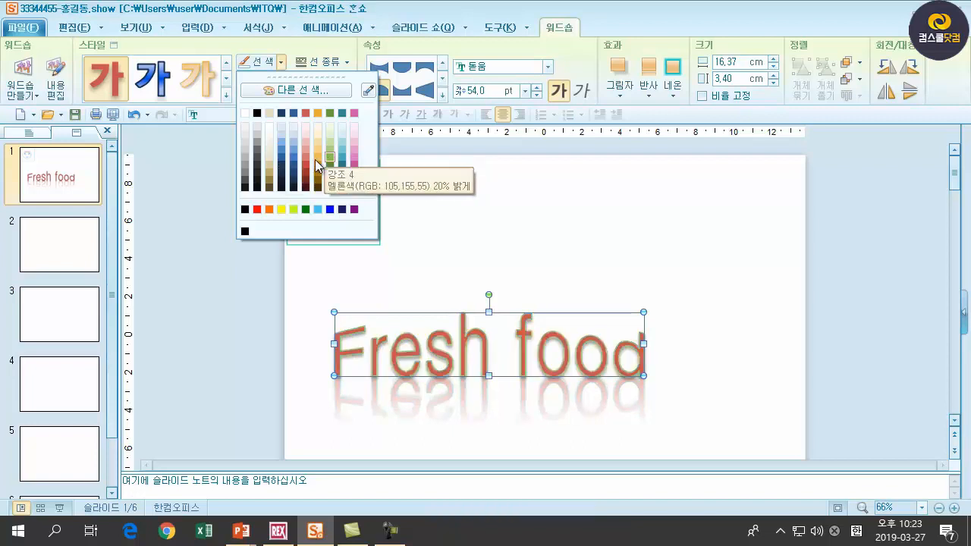
{"action": "left_click", "coordinate": [512, 213]}
{"action": "left_click", "coordinate": [512, 213]}
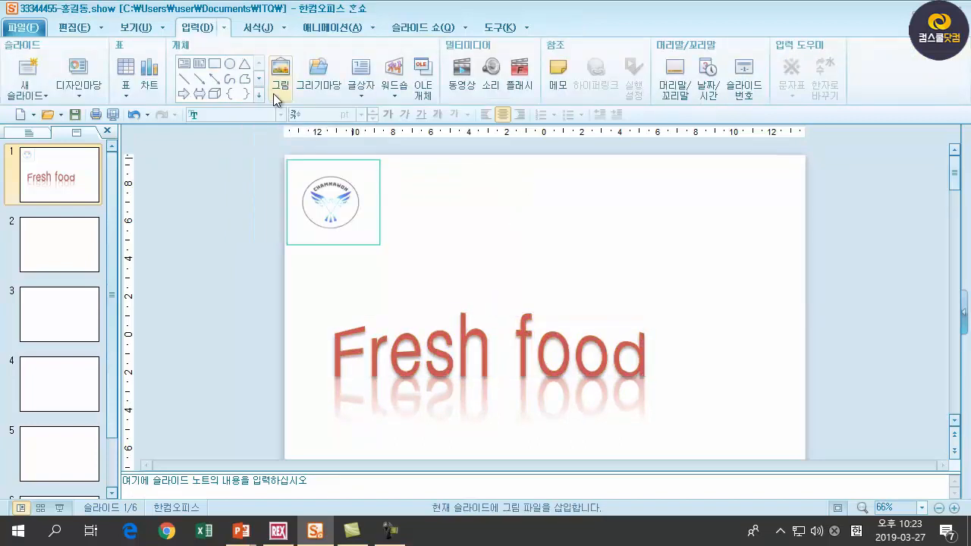
- Set both the line colour and the fill of the Fresh food 워드숍 to the blue 검은 바다색 40% 밝게
{"action": "left_click", "coordinate": [452, 358]}
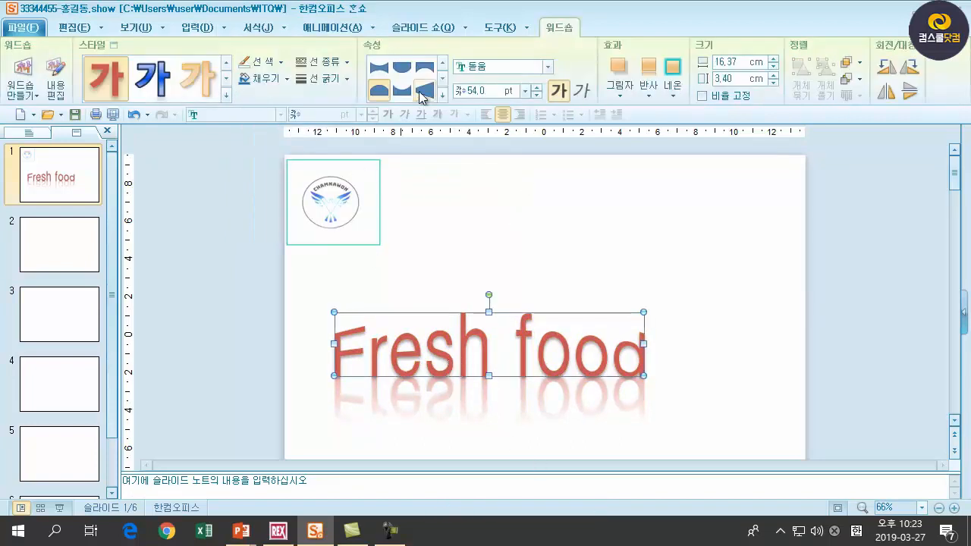
{"action": "left_click", "coordinate": [281, 63]}
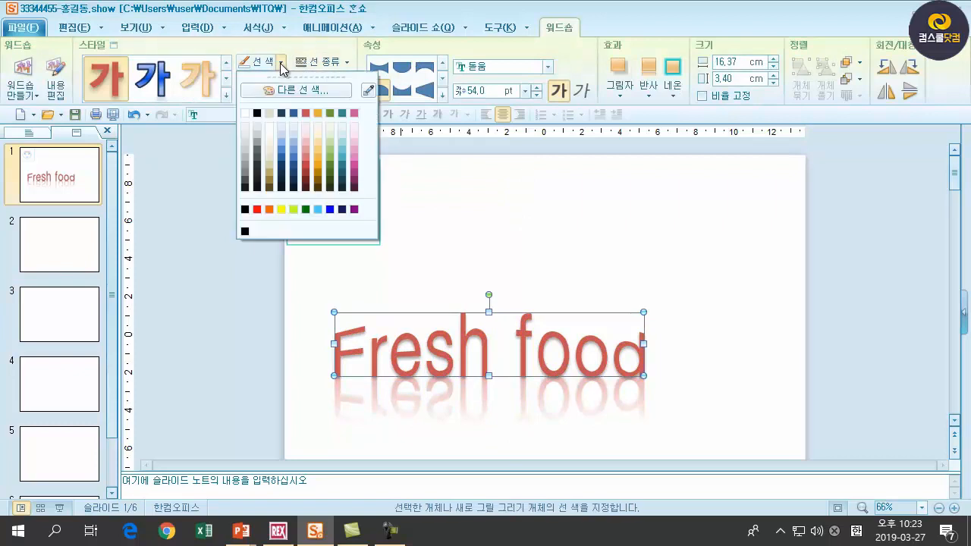
{"action": "left_click", "coordinate": [280, 149]}
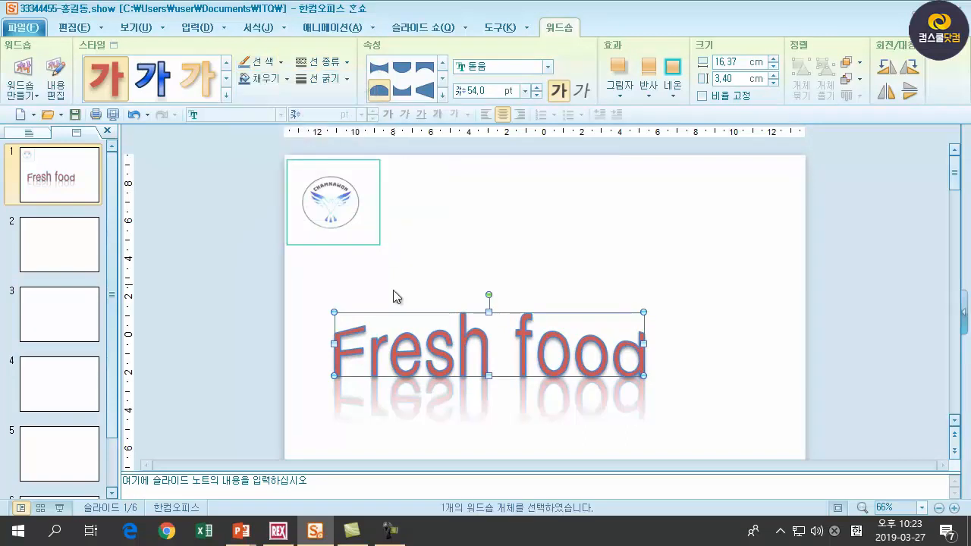
{"action": "left_click", "coordinate": [287, 79]}
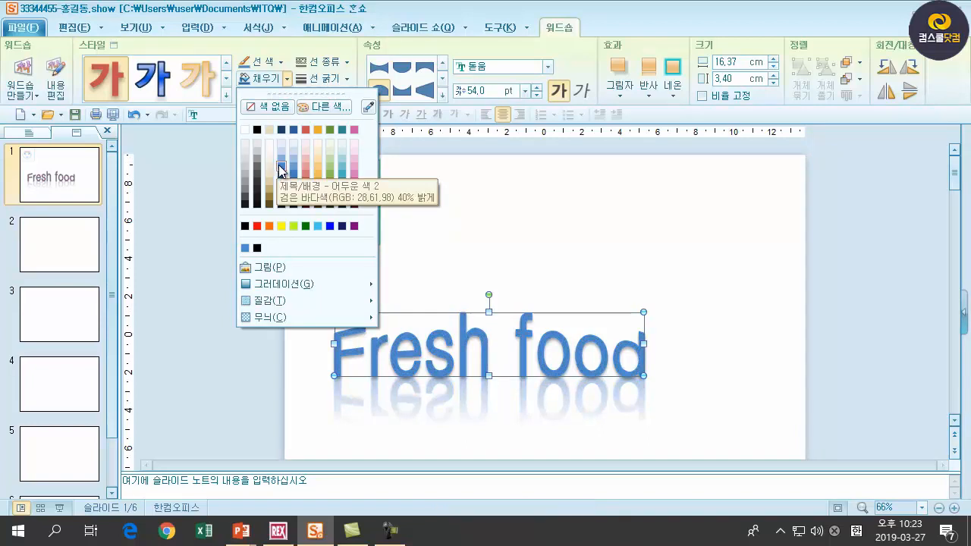
{"action": "left_click", "coordinate": [278, 164]}
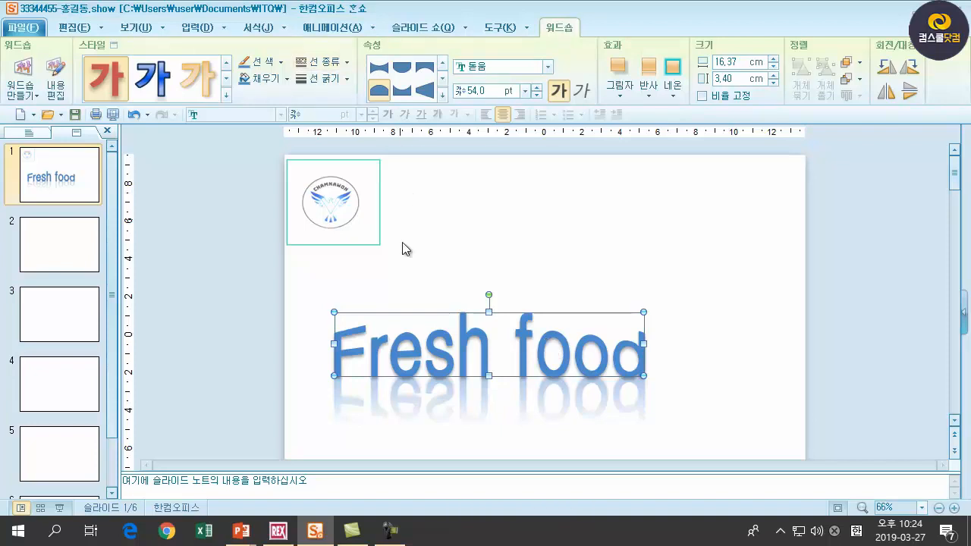
{"action": "left_click", "coordinate": [345, 78]}
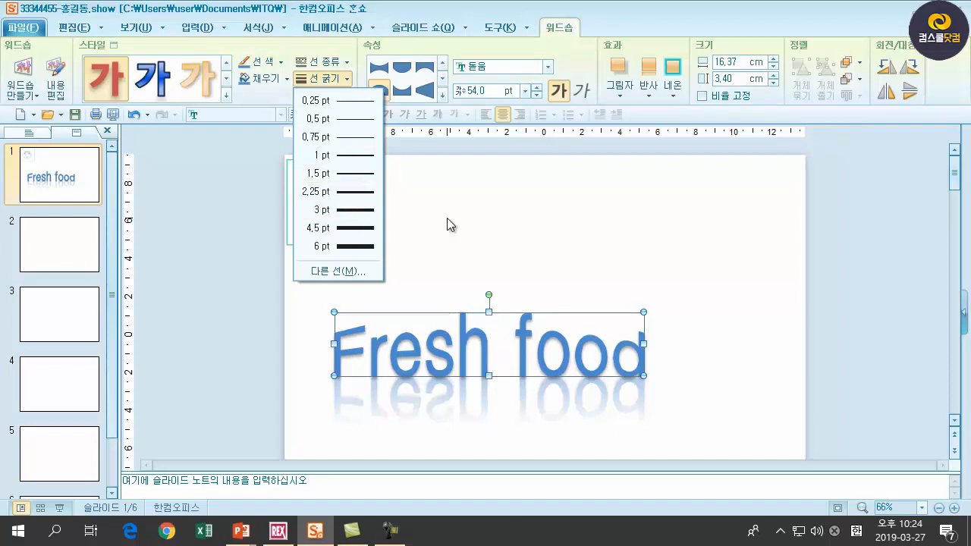
{"action": "left_click", "coordinate": [418, 208]}
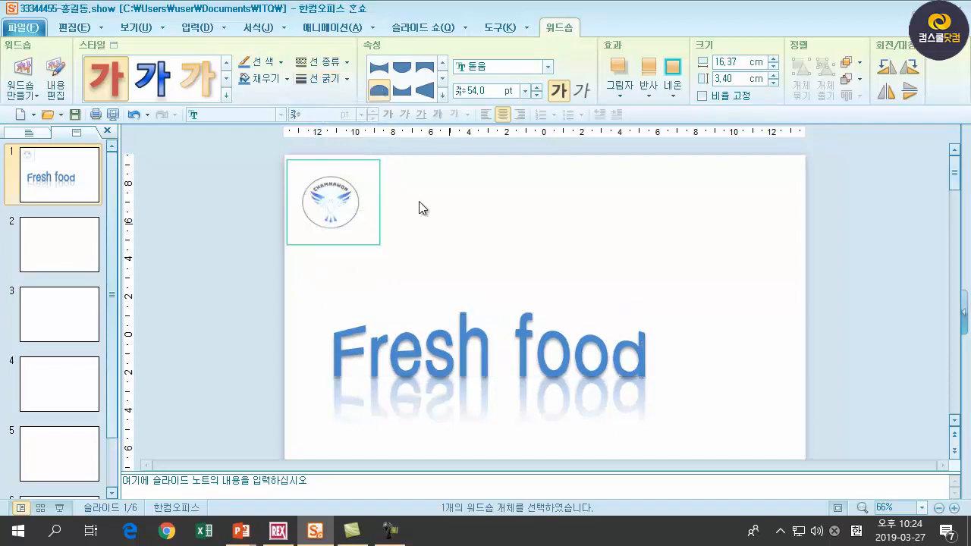
{"action": "left_click", "coordinate": [442, 361]}
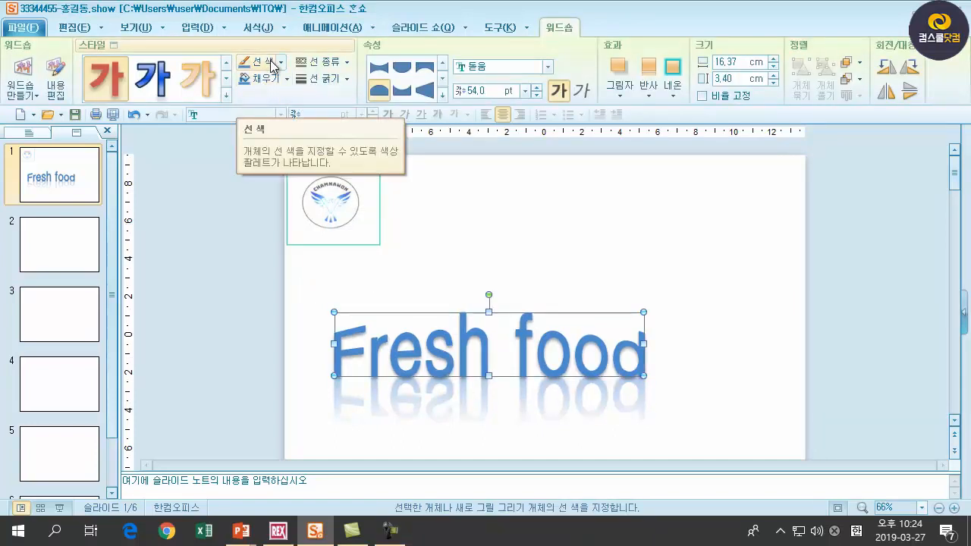